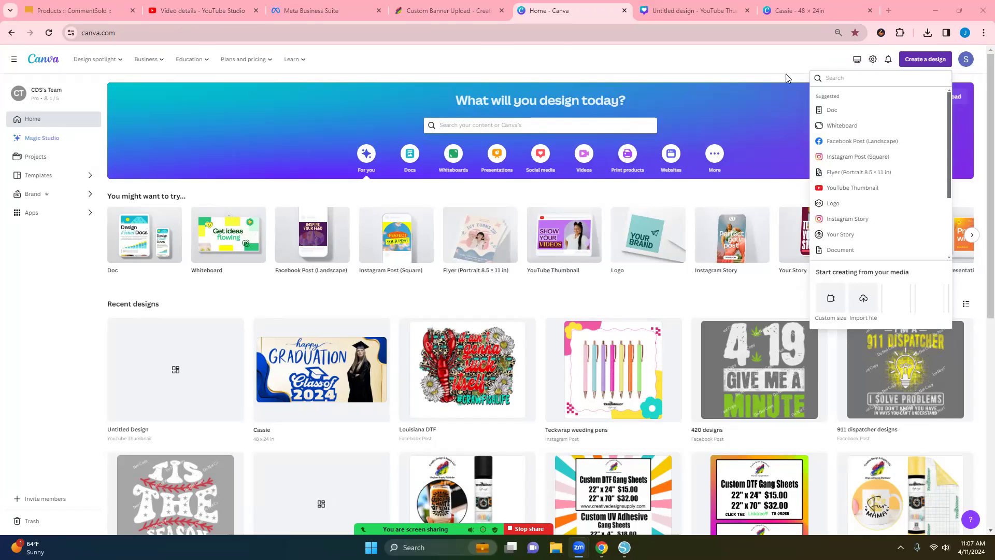
# Start a new custom-size design of 48 × 24 inches
pyautogui.click(775, 117)
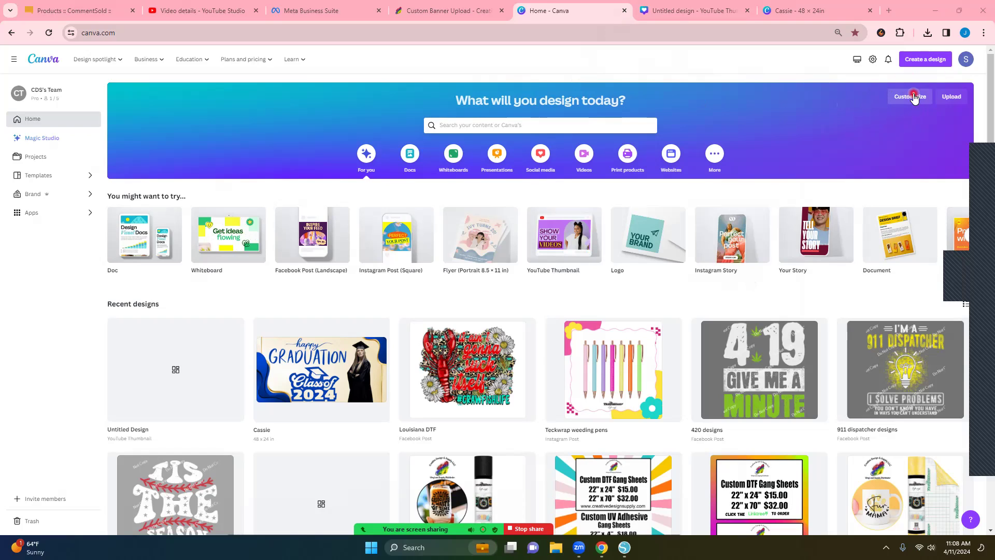
pyautogui.click(912, 99)
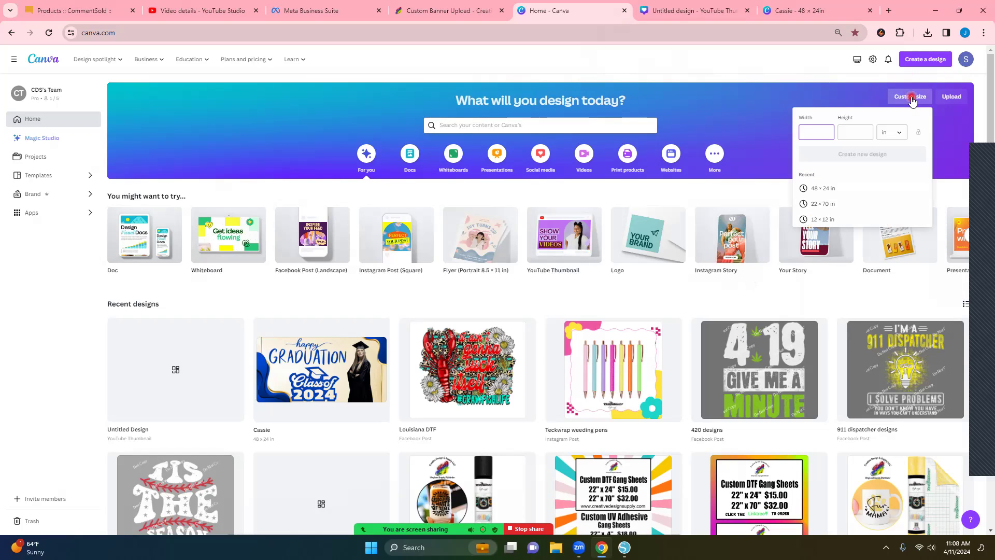
pyautogui.click(897, 136)
pyautogui.click(897, 155)
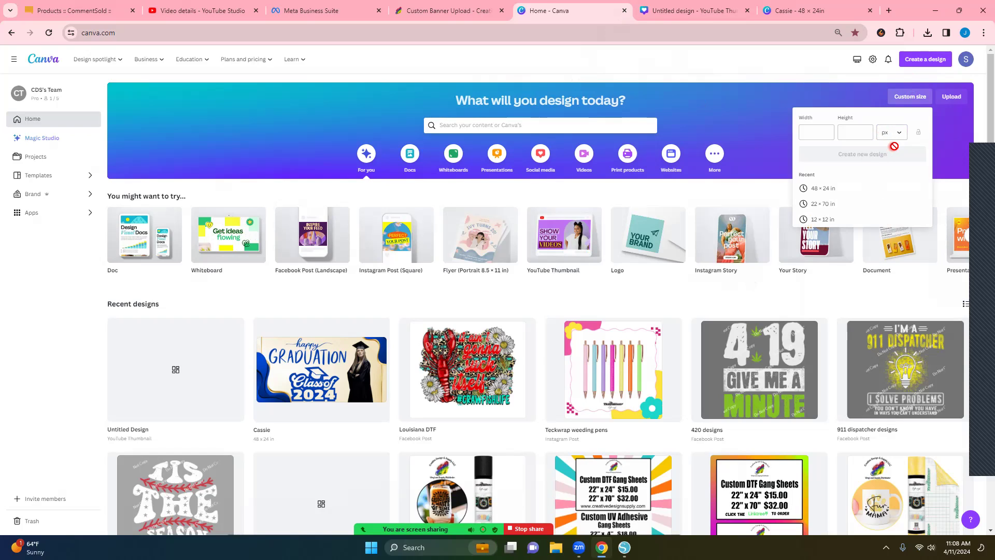
pyautogui.click(900, 136)
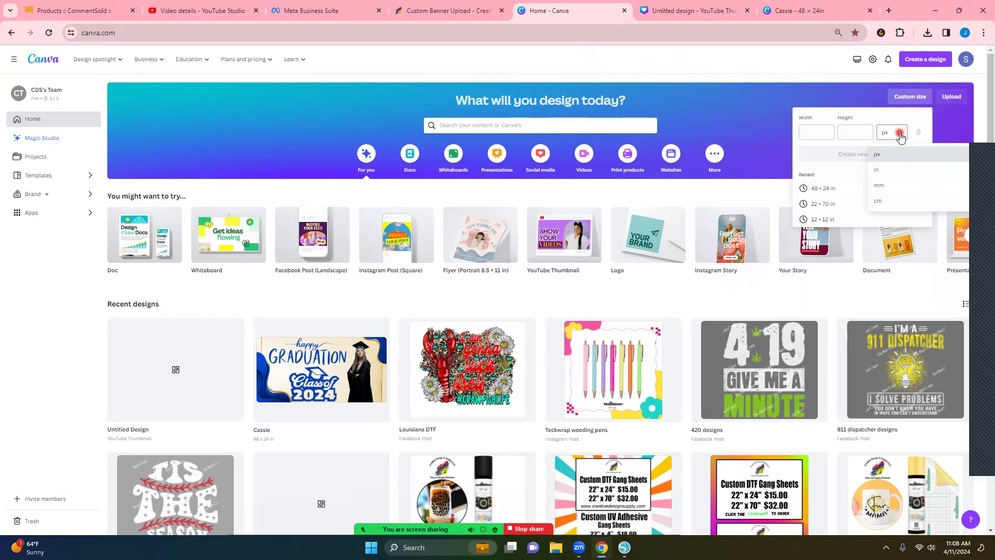
pyautogui.click(891, 169)
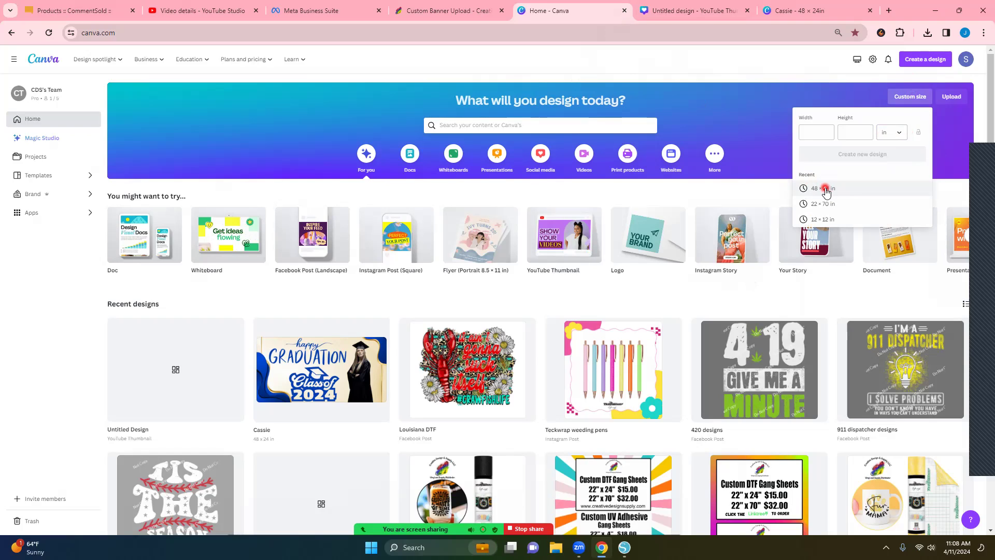
pyautogui.click(826, 190)
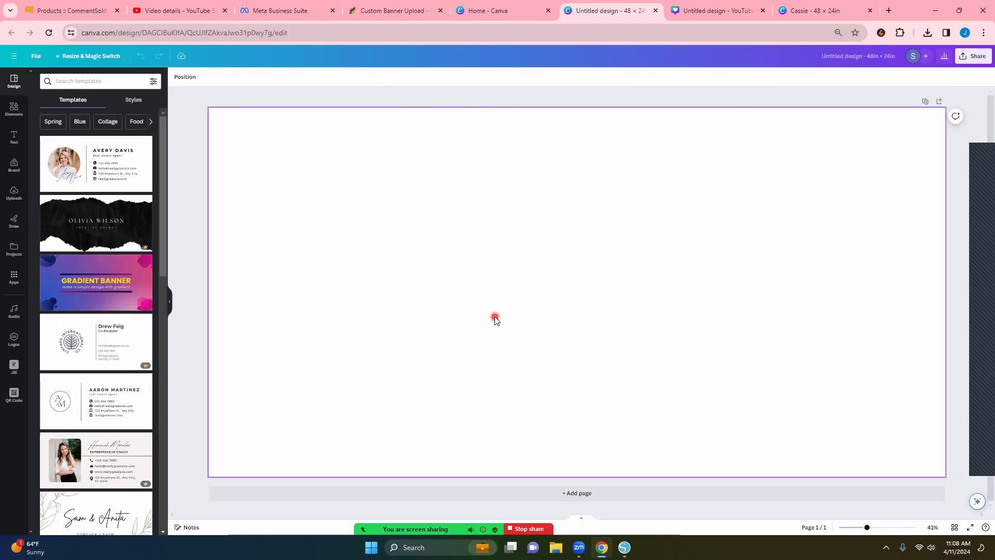
# Fill the page background with the black-to-blue gradient after briefly trying black-to-brown
pyautogui.click(13, 110)
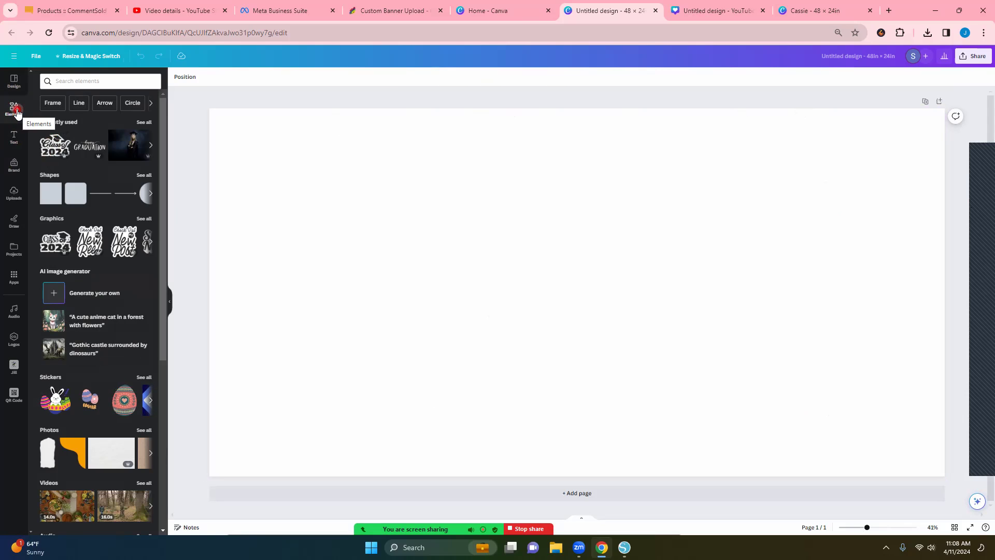
pyautogui.click(255, 169)
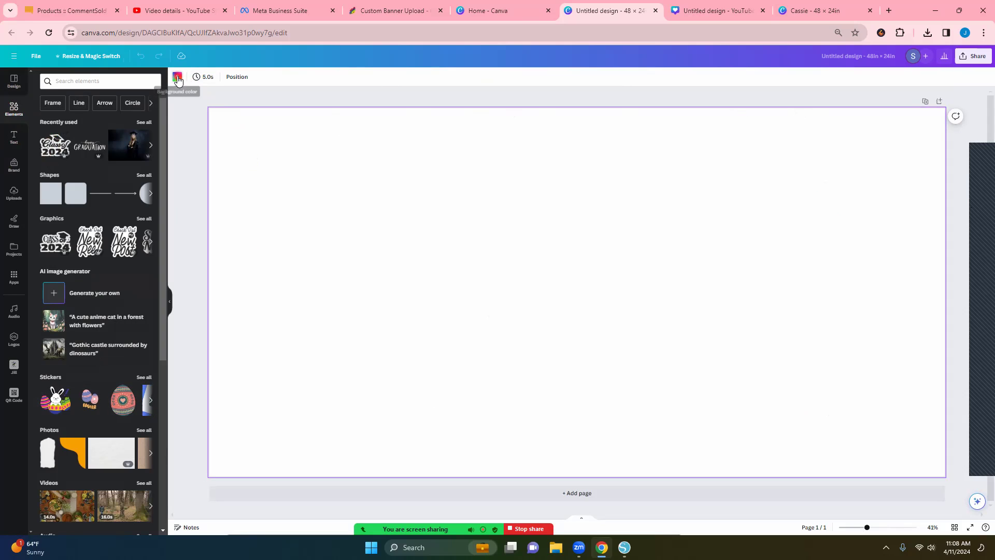
pyautogui.click(177, 79)
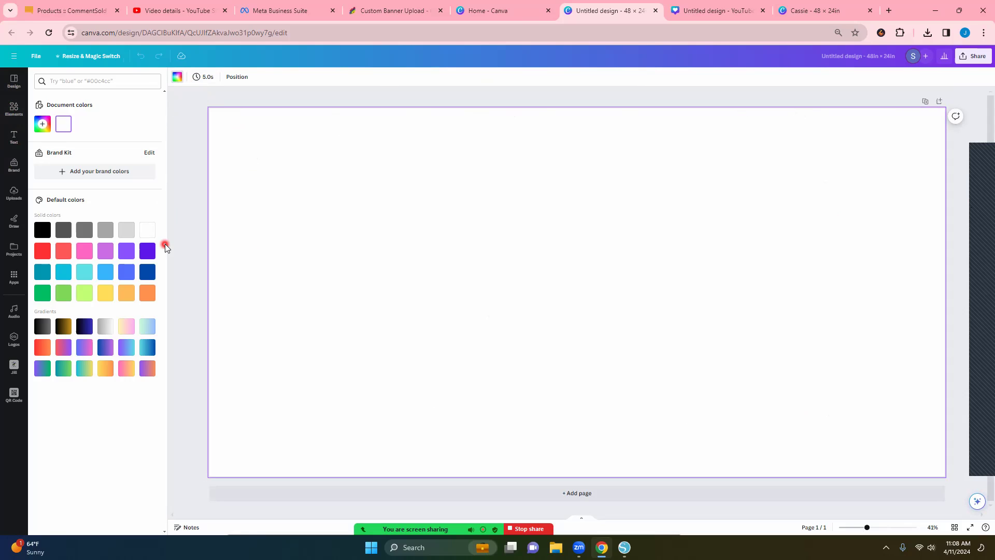
pyautogui.click(85, 326)
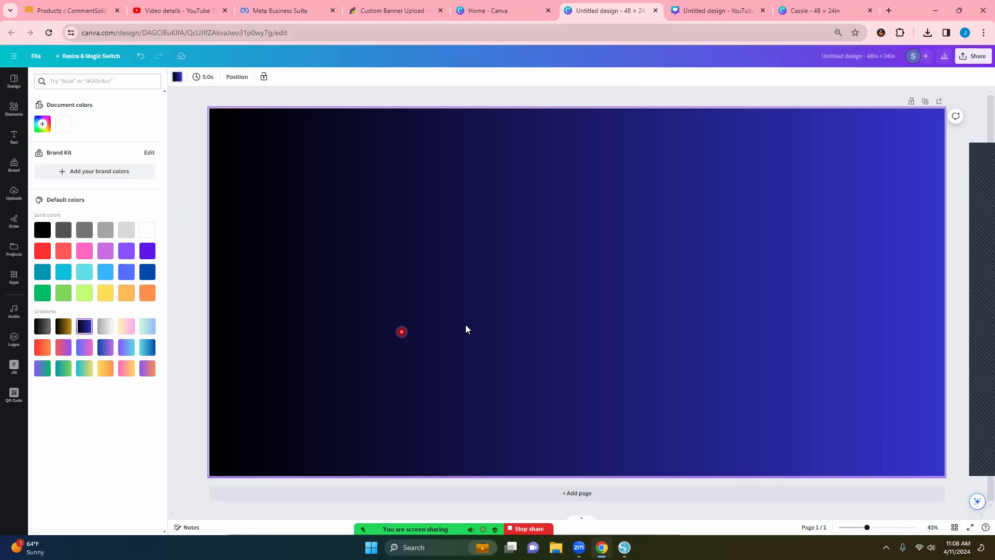
pyautogui.click(67, 333)
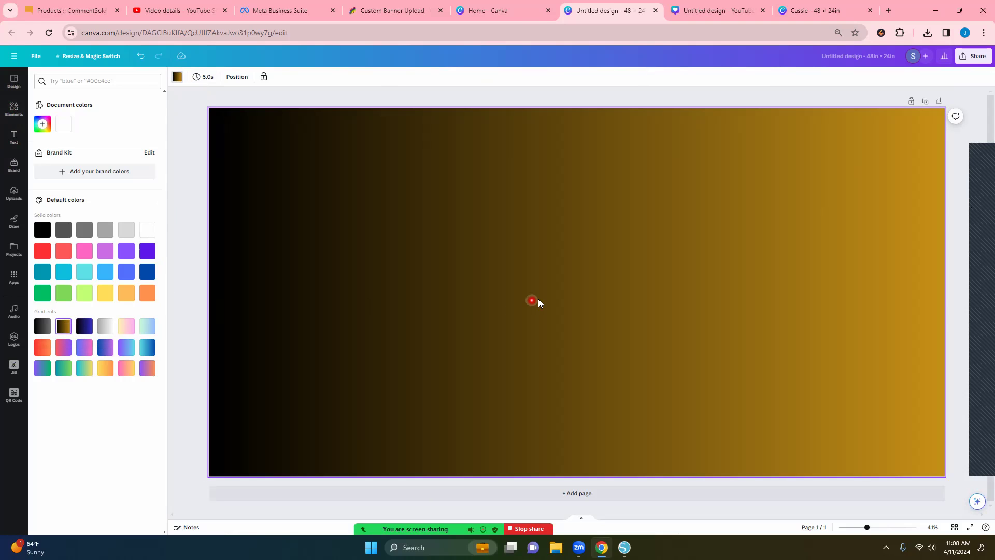
pyautogui.click(85, 328)
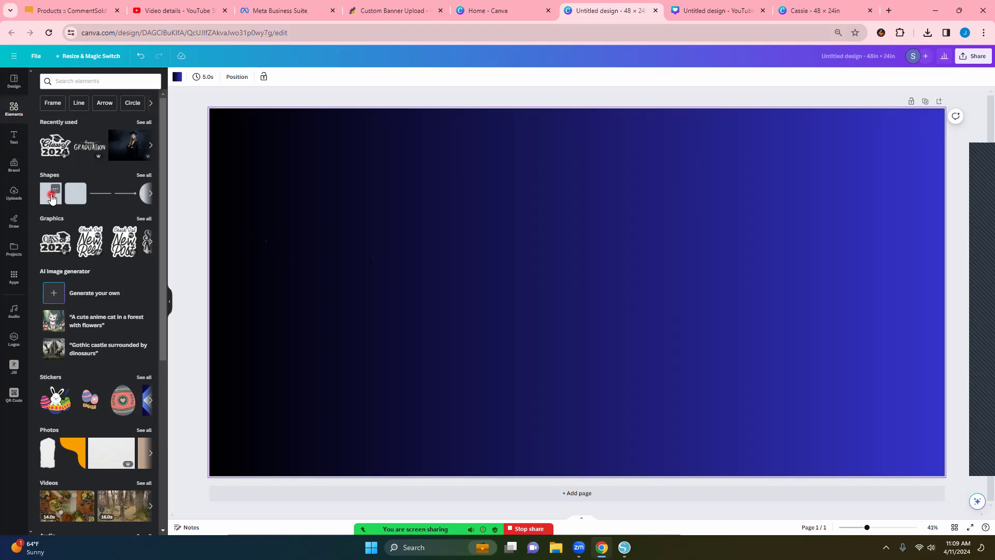
# Add a square, stretch it to nearly fill the page, and colour it white
pyautogui.click(51, 197)
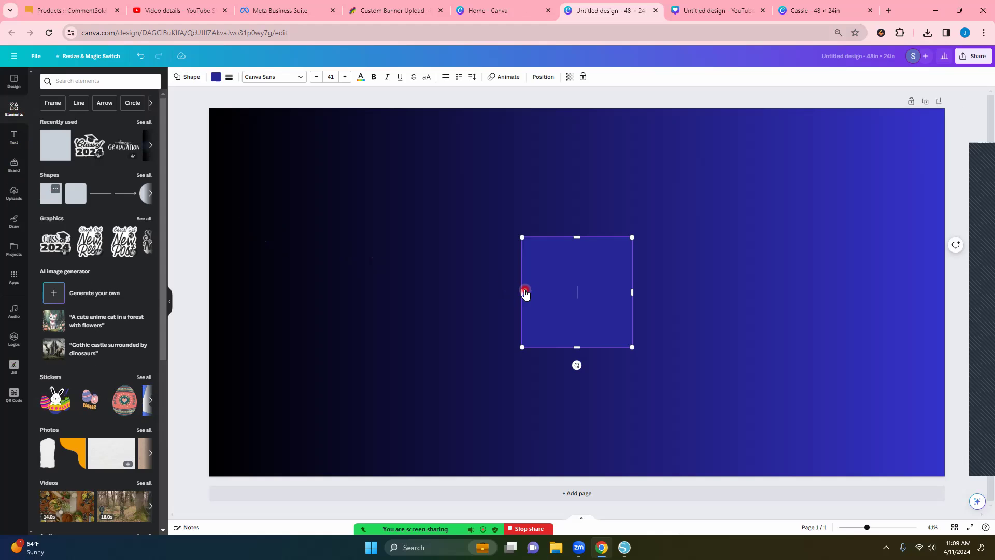
pyautogui.moveTo(520, 294); pyautogui.dragTo(225, 294)
pyautogui.moveTo(430, 237); pyautogui.dragTo(447, 129)
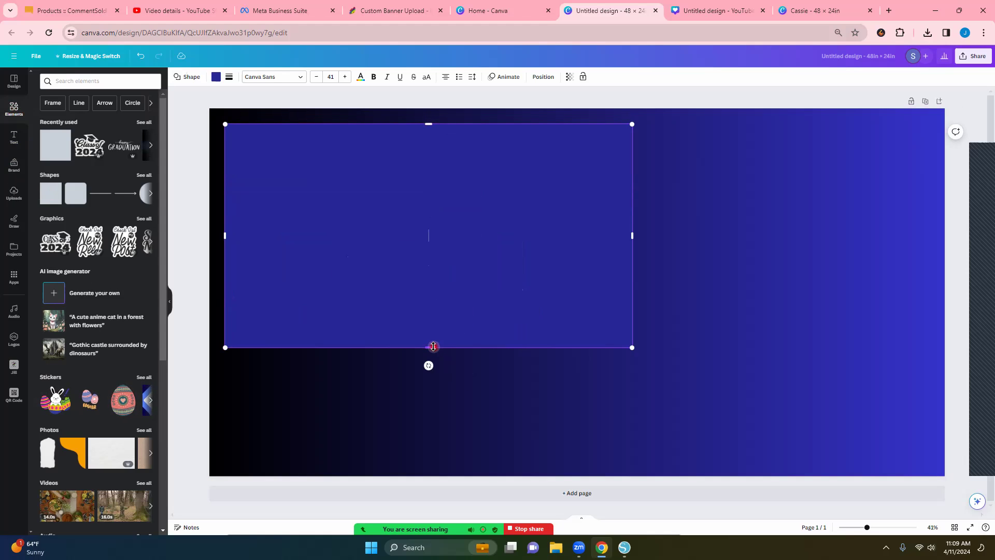
pyautogui.moveTo(428, 348); pyautogui.dragTo(407, 461)
pyautogui.moveTo(629, 294); pyautogui.dragTo(931, 304)
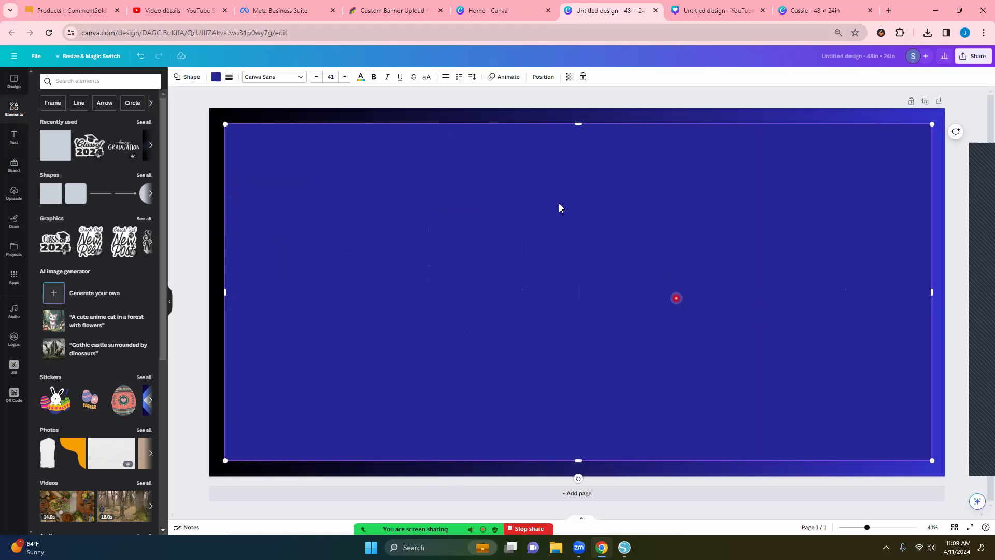
pyautogui.click(216, 77)
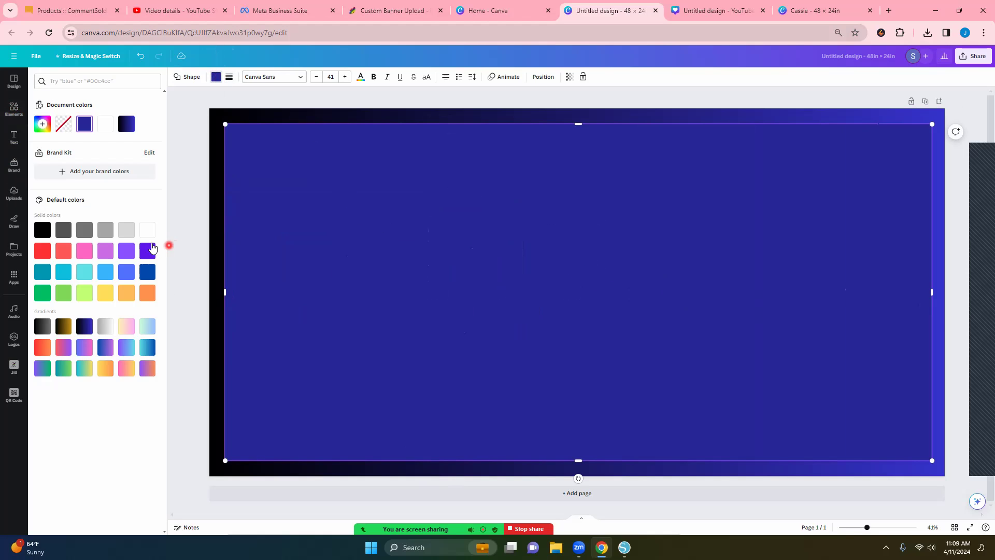
pyautogui.click(147, 232)
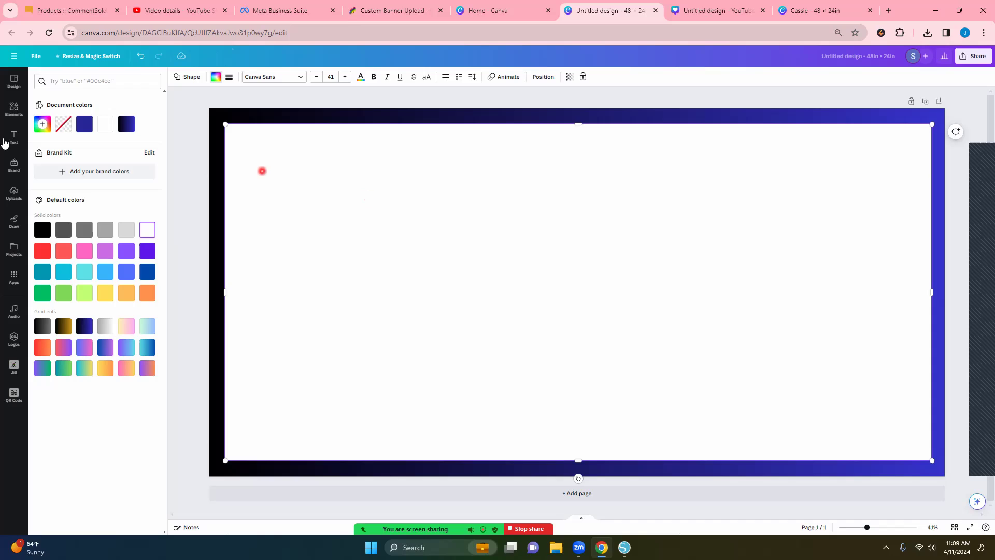
pyautogui.click(13, 113)
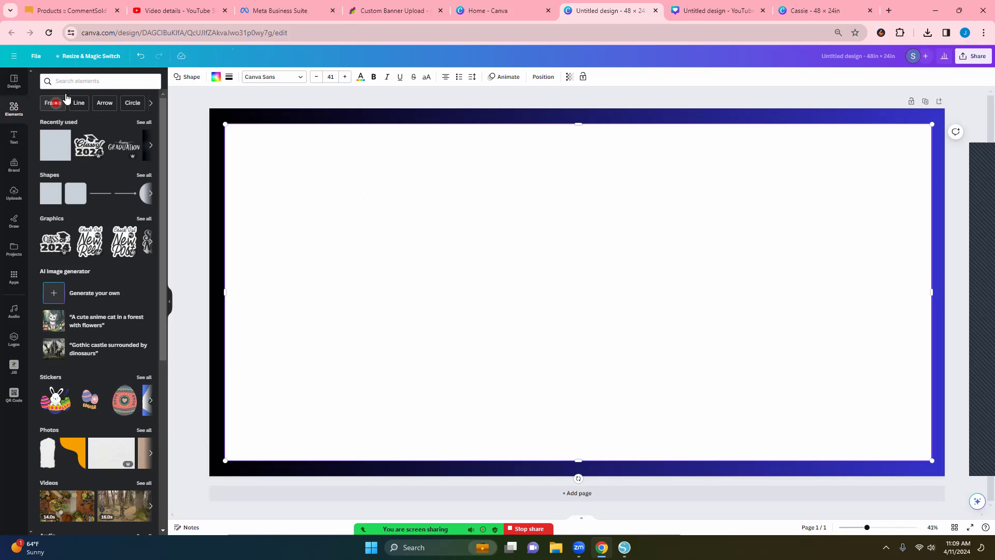
# Search elements for 'Graduation background' and make the blue textured photo the page background
pyautogui.click(68, 81)
pyautogui.click(73, 153)
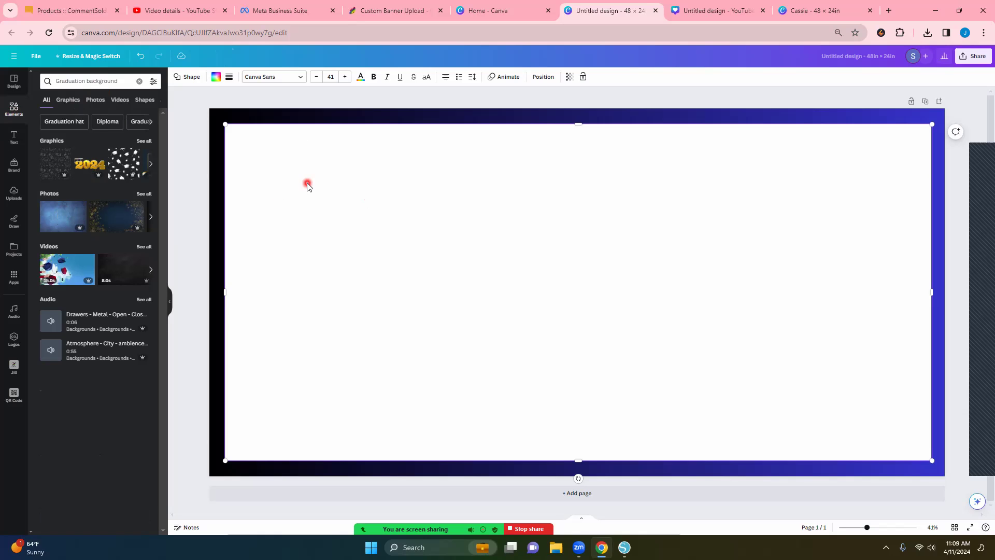
pyautogui.click(261, 118)
pyautogui.click(247, 147)
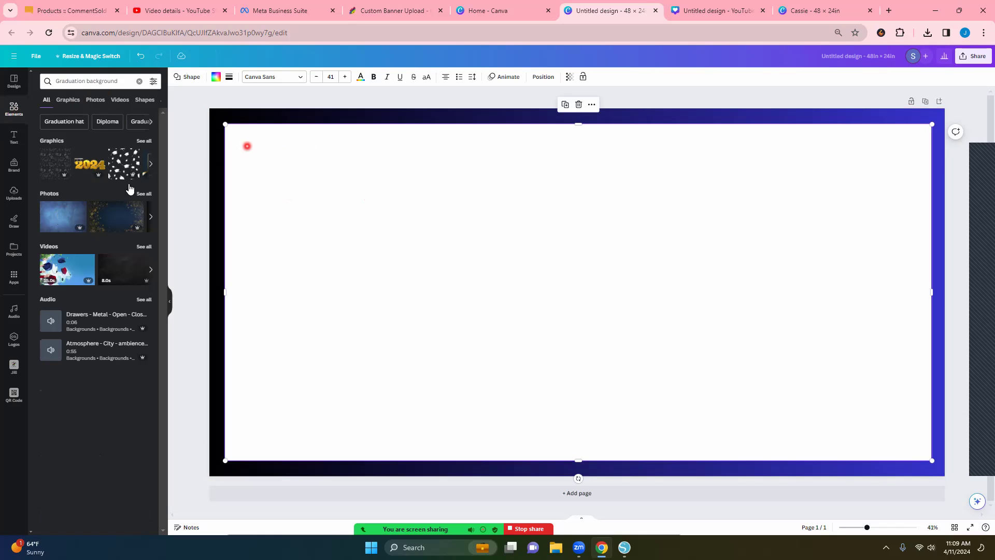
pyautogui.click(65, 219)
pyautogui.rightClick(446, 198)
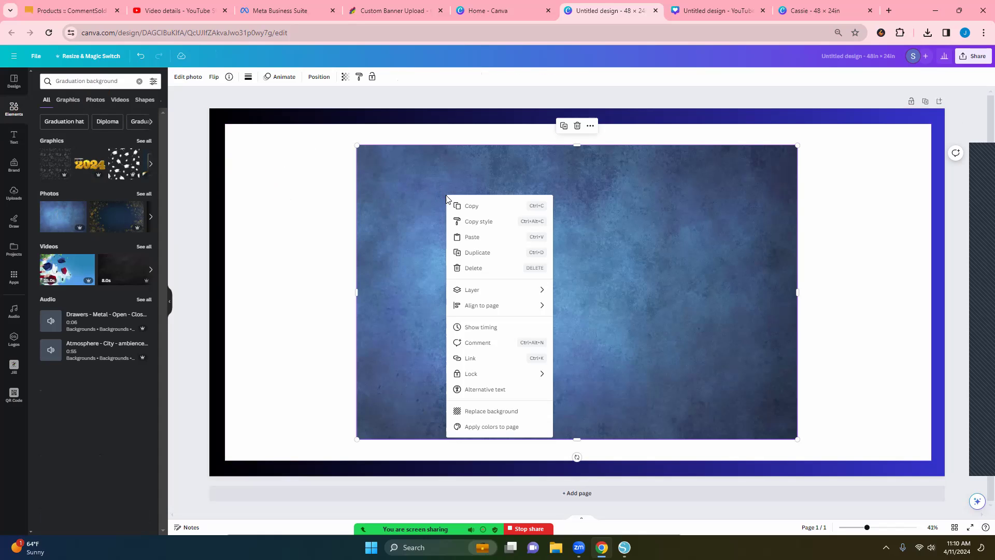
pyautogui.click(492, 412)
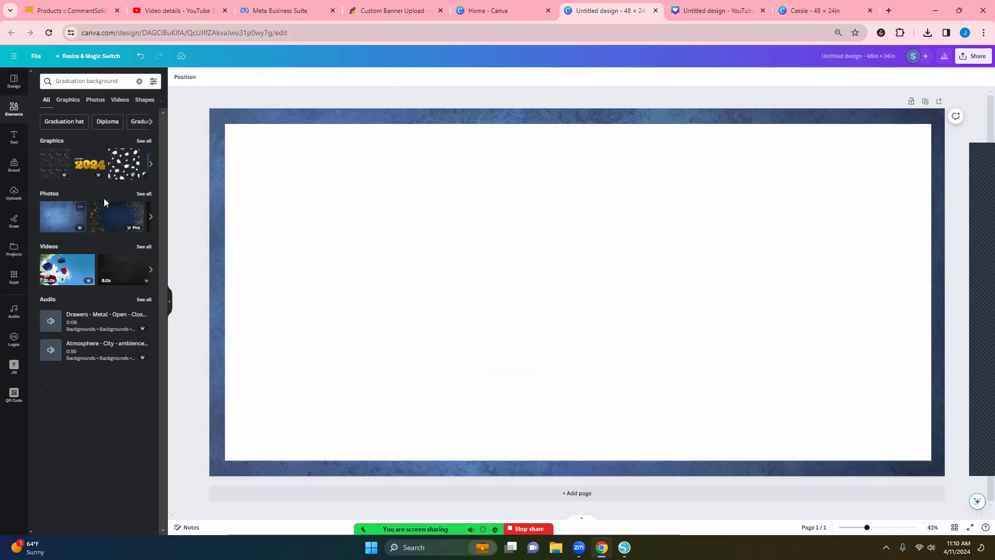
# Try a navy-and-gold frame graphic from the Graphics results, resize it, then delete it
pyautogui.click(70, 101)
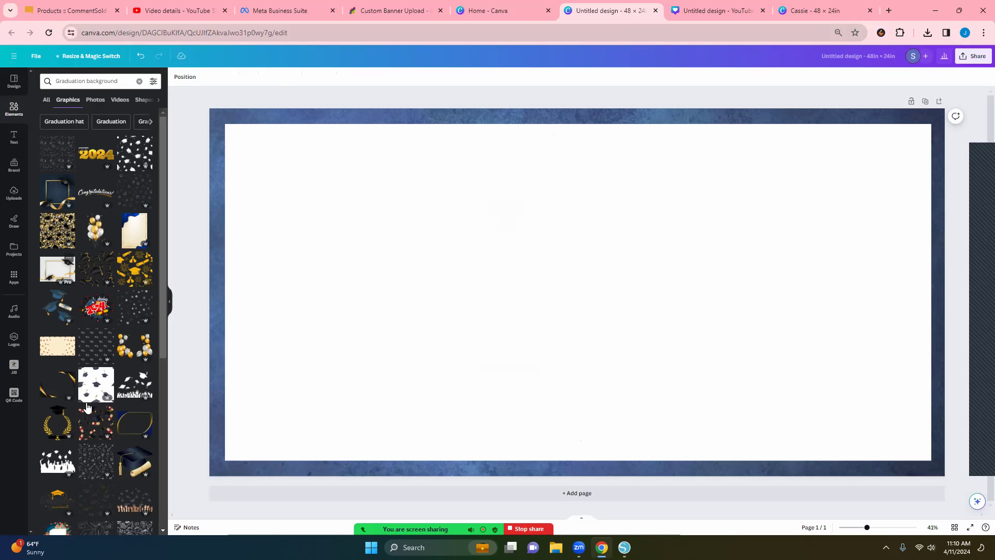
pyautogui.click(136, 424)
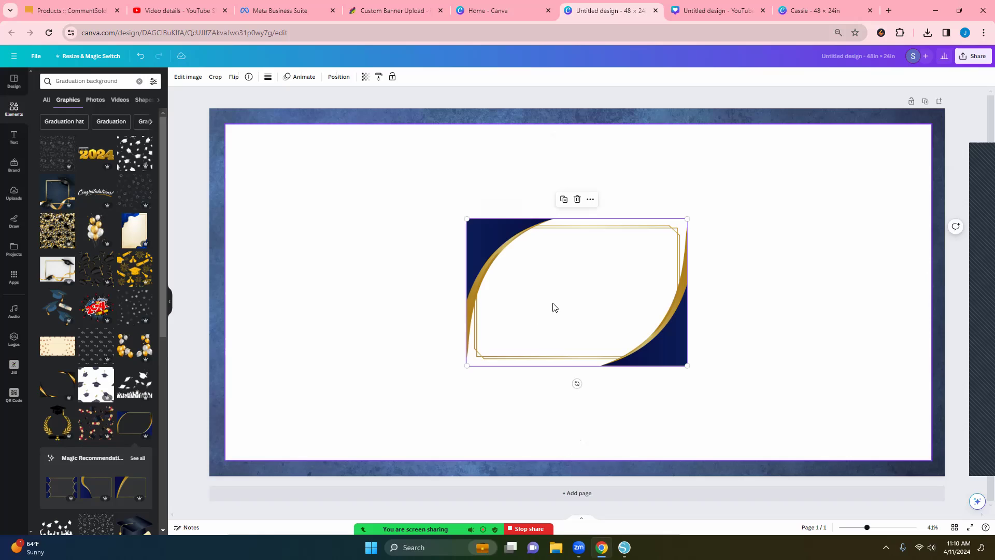
pyautogui.moveTo(362, 200); pyautogui.dragTo(291, 189)
pyautogui.moveTo(632, 399); pyautogui.dragTo(704, 446)
pyautogui.moveTo(694, 317); pyautogui.dragTo(773, 314)
pyautogui.click(549, 113)
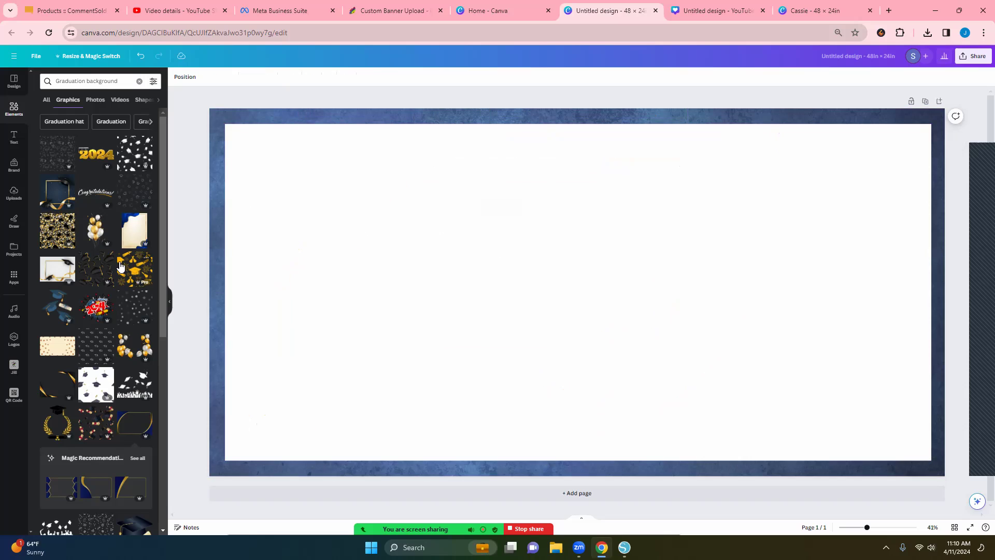
# Add the graduation-cap frame graphic and fit it to the page's right half
pyautogui.click(56, 198)
pyautogui.moveTo(618, 339); pyautogui.dragTo(824, 318)
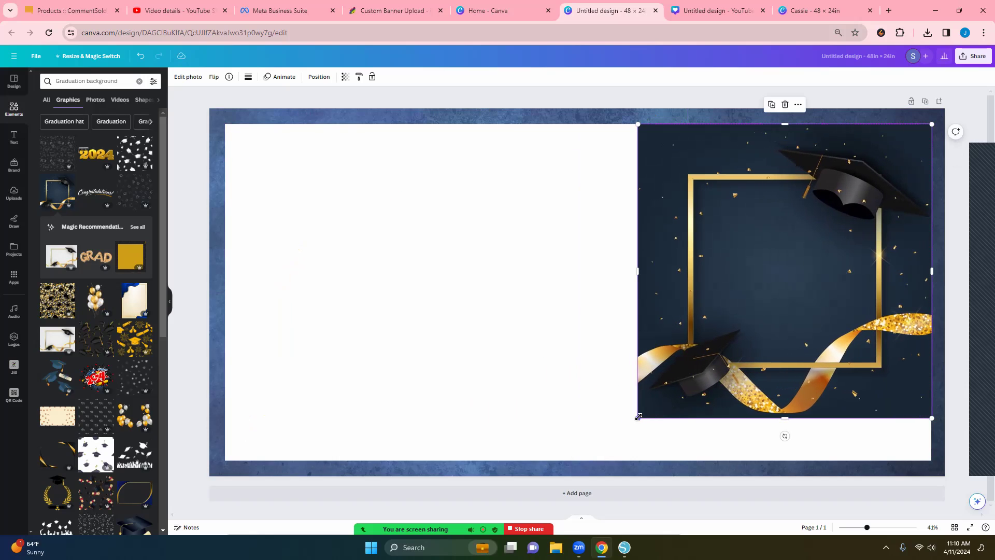
pyautogui.moveTo(638, 416); pyautogui.dragTo(605, 472)
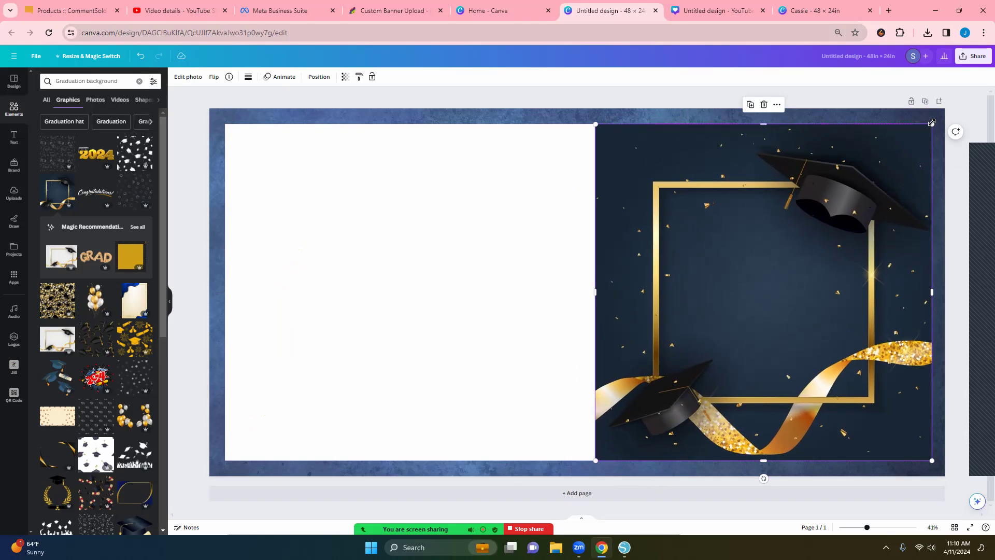
pyautogui.moveTo(864, 242); pyautogui.dragTo(872, 235)
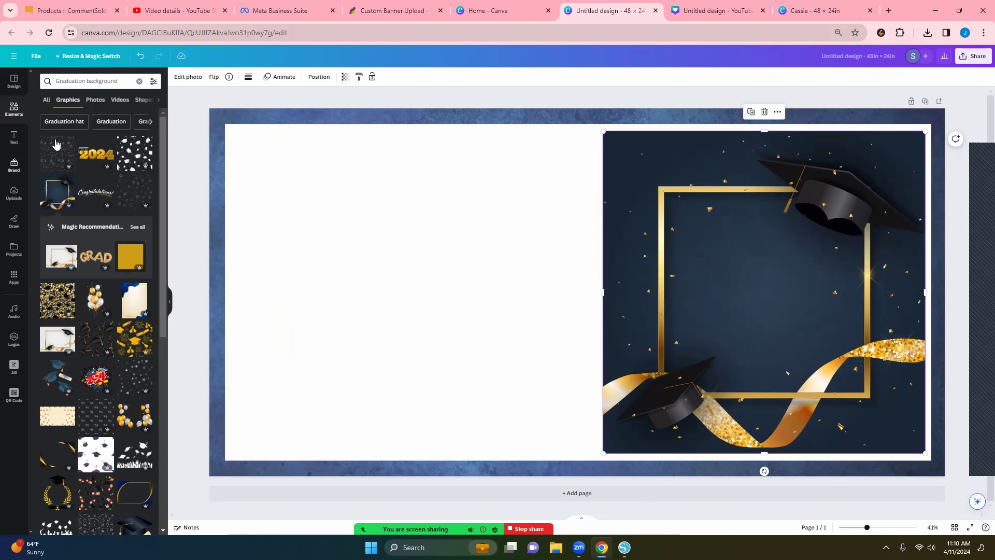
# Add the yellow-background graduate photo from 'Graduation' photos and size it on the left half
pyautogui.click(98, 101)
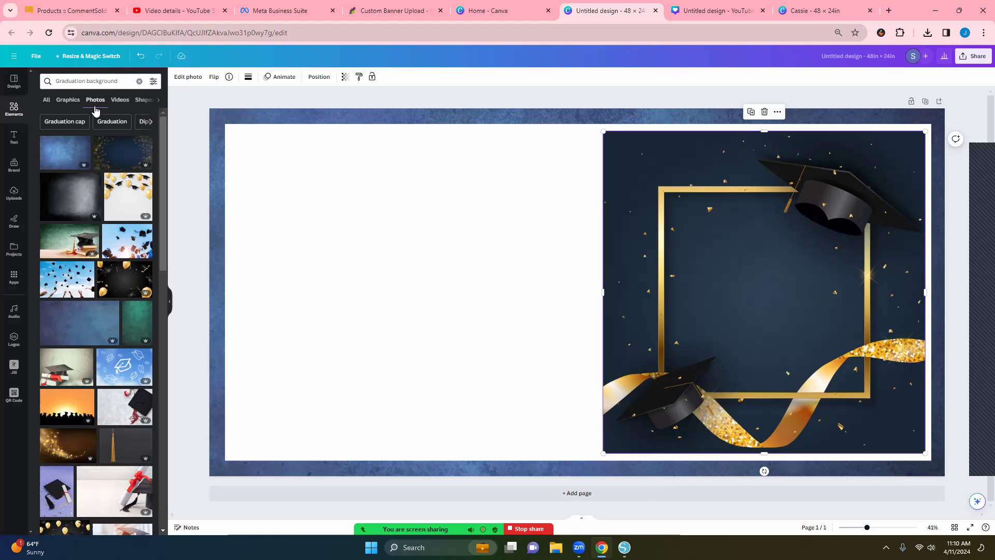
pyautogui.click(112, 122)
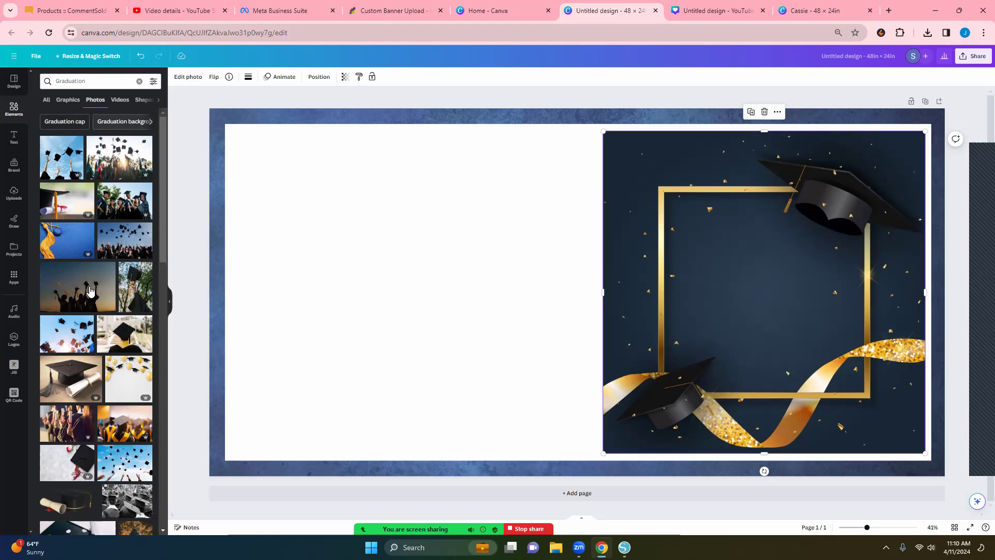
pyautogui.scroll(-5, 89, 291)
pyautogui.click(134, 345)
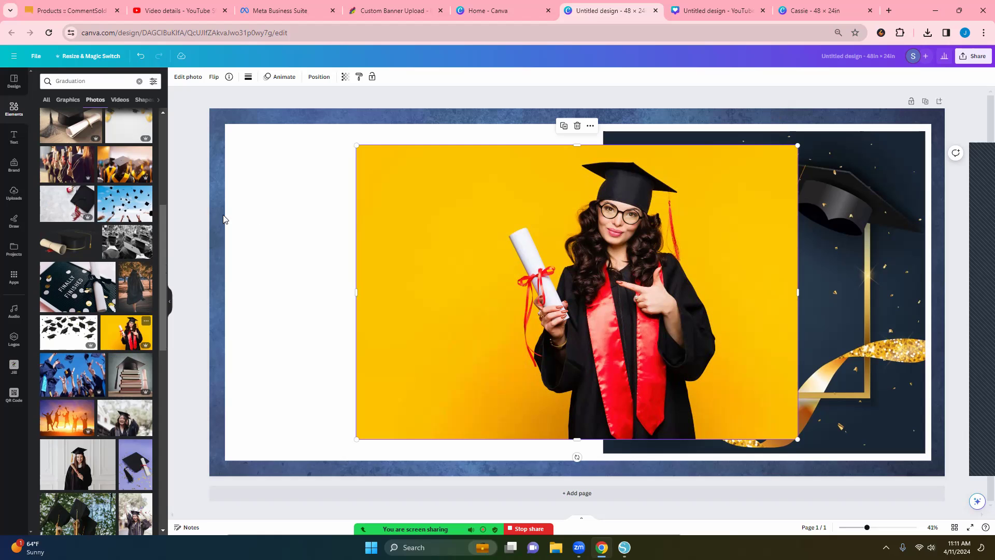
pyautogui.moveTo(661, 376); pyautogui.dragTo(560, 373)
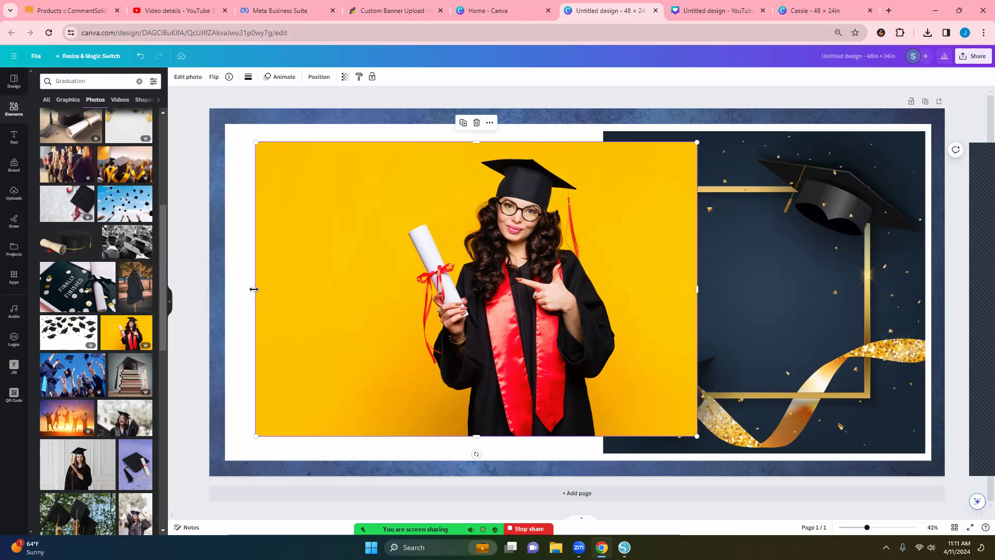
pyautogui.moveTo(256, 289); pyautogui.dragTo(383, 295)
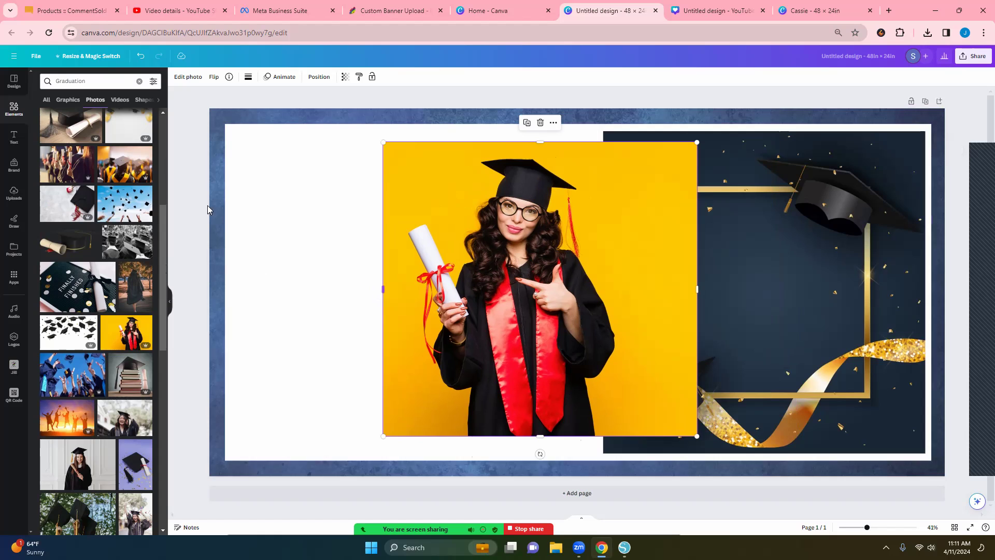
pyautogui.click(13, 196)
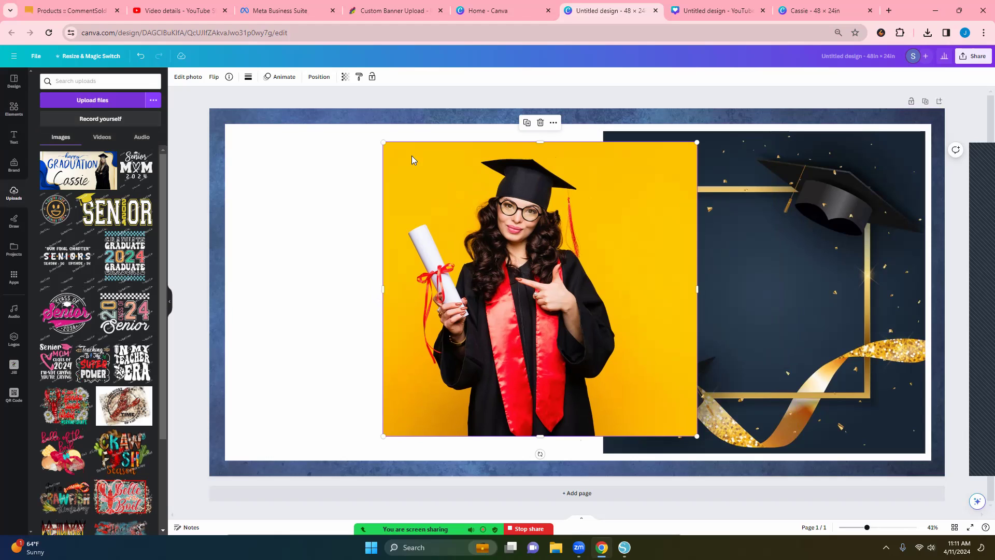
pyautogui.moveTo(697, 290); pyautogui.dragTo(645, 289)
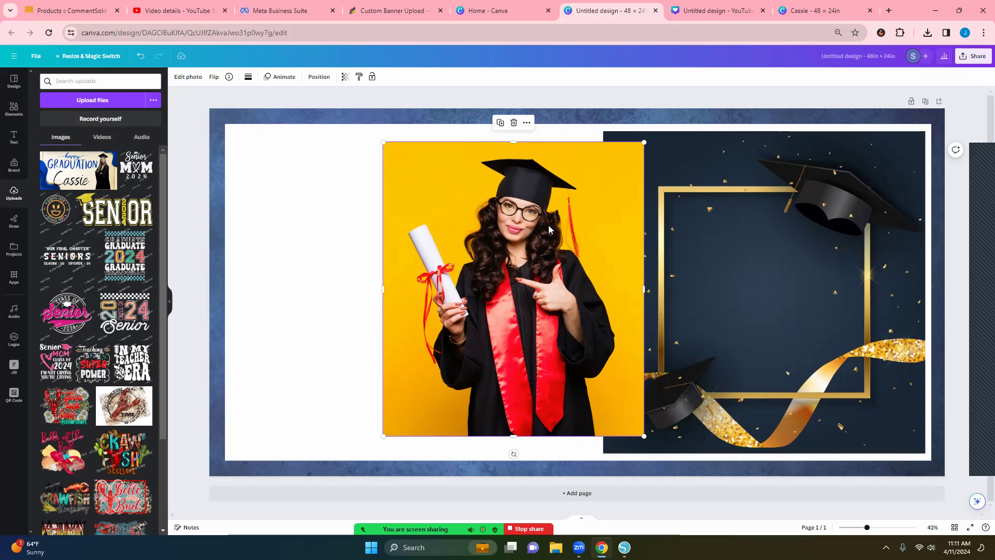
pyautogui.moveTo(539, 288); pyautogui.dragTo(450, 290)
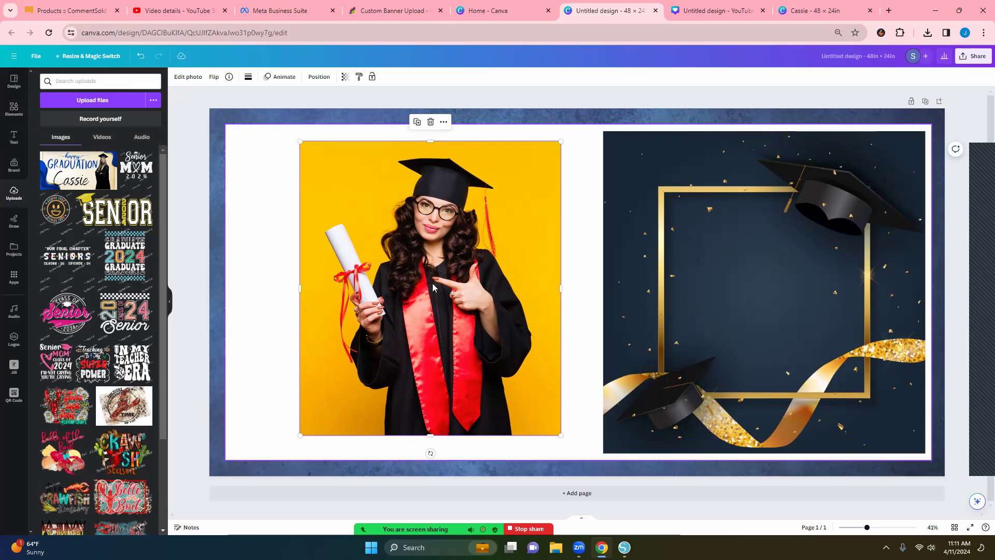
# Remove the yellow background from the graduate photo with BG Remover
pyautogui.click(253, 236)
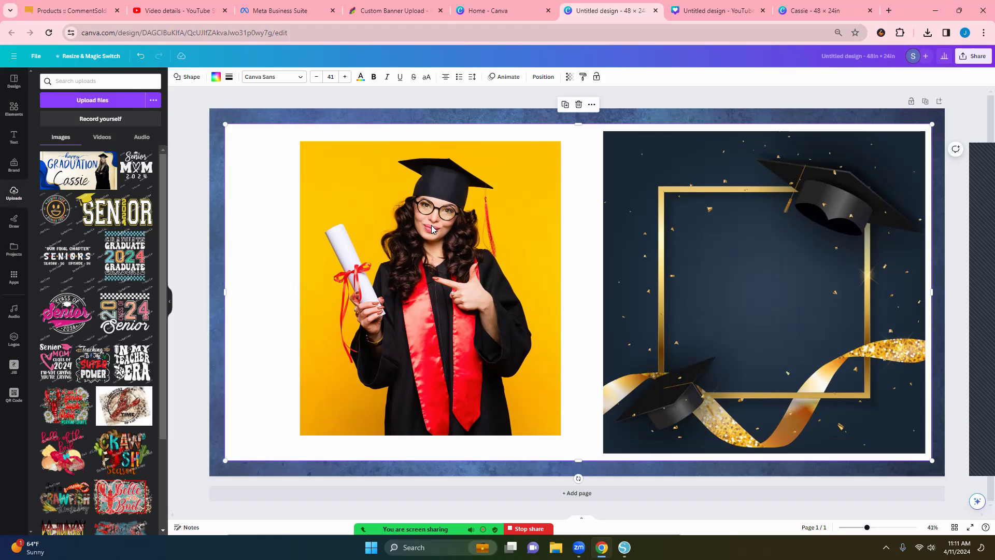
pyautogui.click(383, 264)
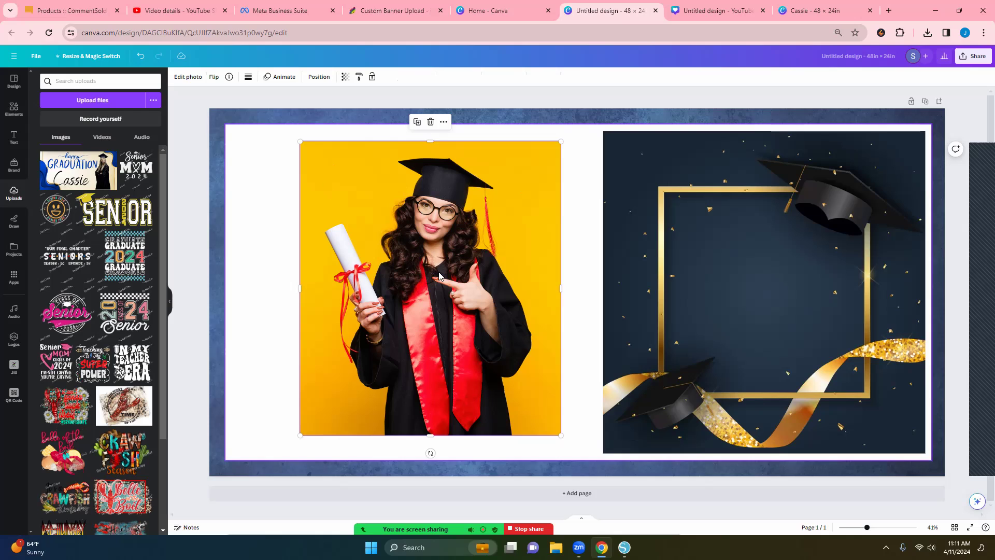
pyautogui.click(189, 77)
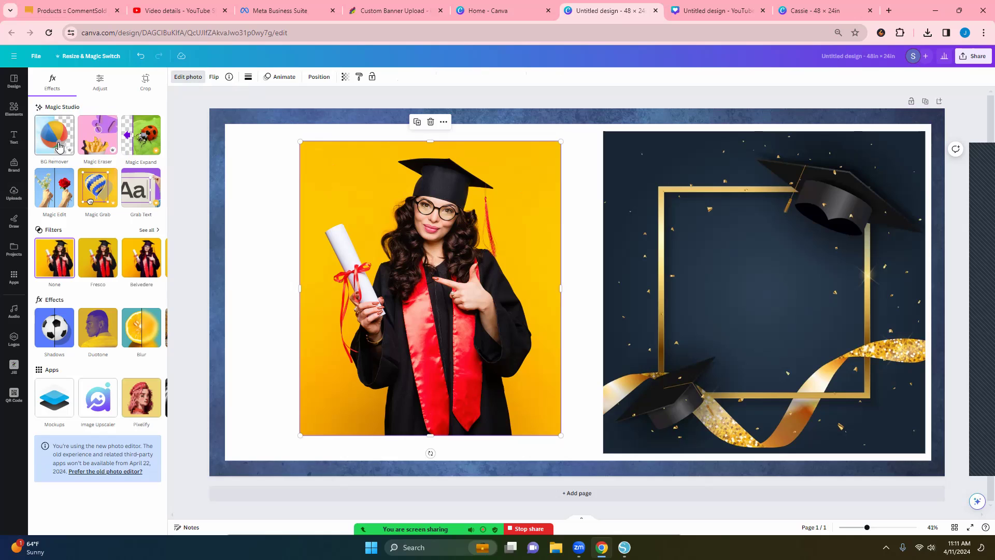
pyautogui.click(59, 147)
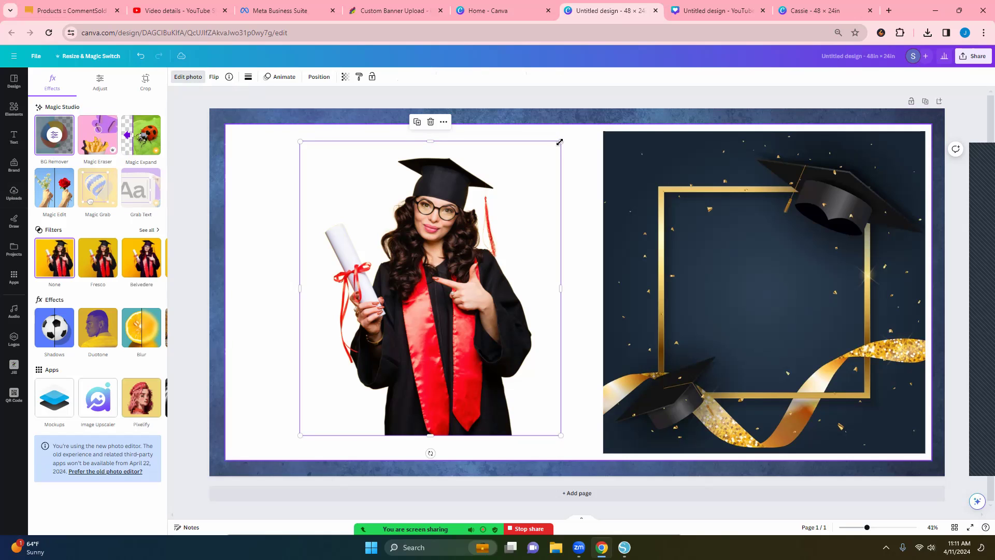
# Shrink the cut-out graduate and centre it inside the navy panel's gold frame
pyautogui.moveTo(560, 141); pyautogui.dragTo(470, 239)
pyautogui.moveTo(434, 317); pyautogui.dragTo(788, 297)
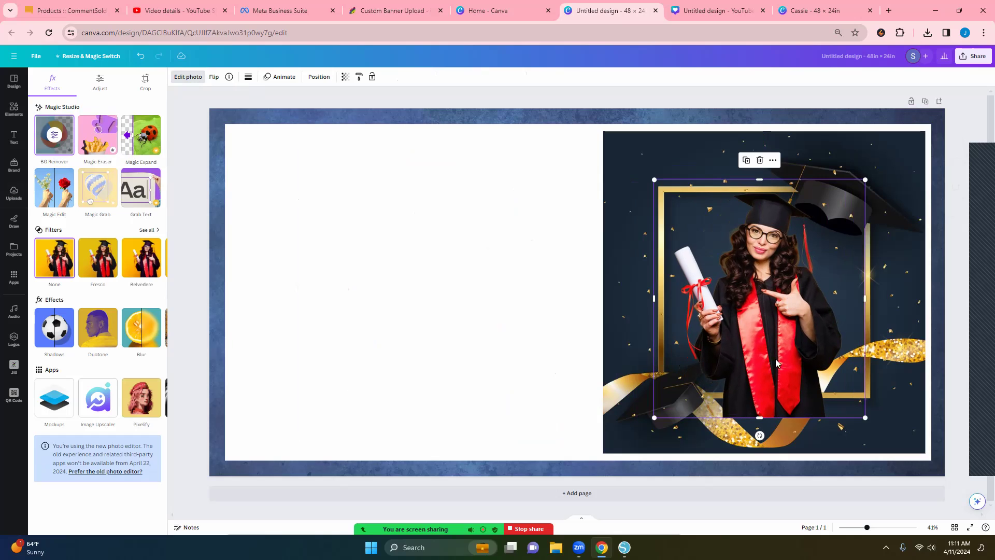
pyautogui.moveTo(655, 414); pyautogui.dragTo(670, 384)
pyautogui.moveTo(813, 318); pyautogui.dragTo(801, 318)
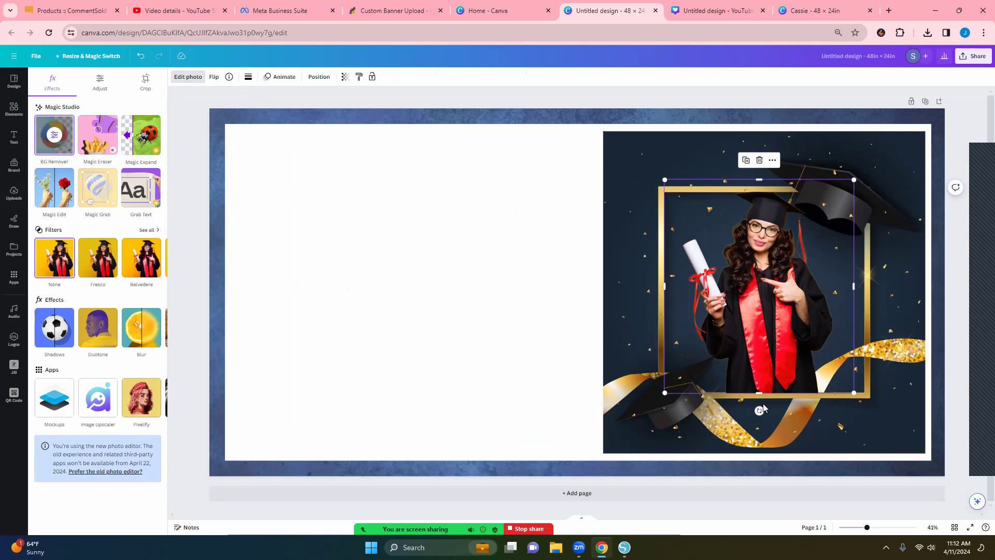
pyautogui.moveTo(760, 393); pyautogui.dragTo(760, 393)
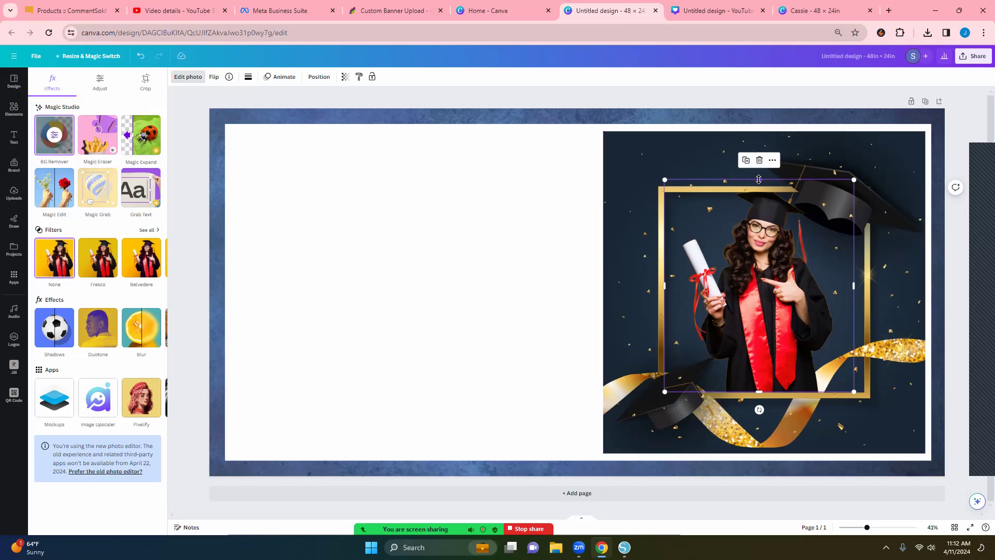
pyautogui.moveTo(761, 179); pyautogui.dragTo(759, 192)
pyautogui.click(419, 309)
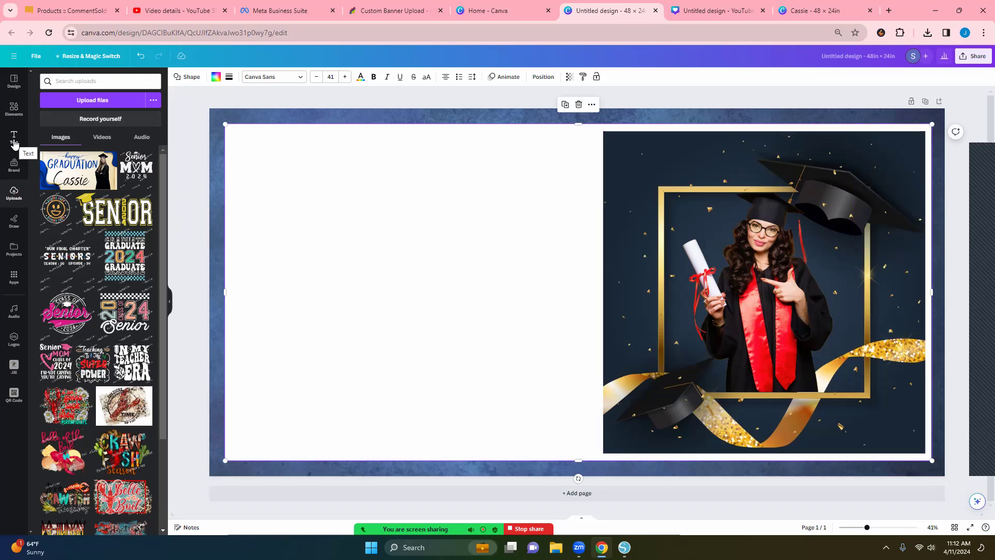
# Add the 'happy GRADUATION' lettering graphic from Graduation graphics to the upper-left white area
pyautogui.click(14, 141)
pyautogui.click(14, 107)
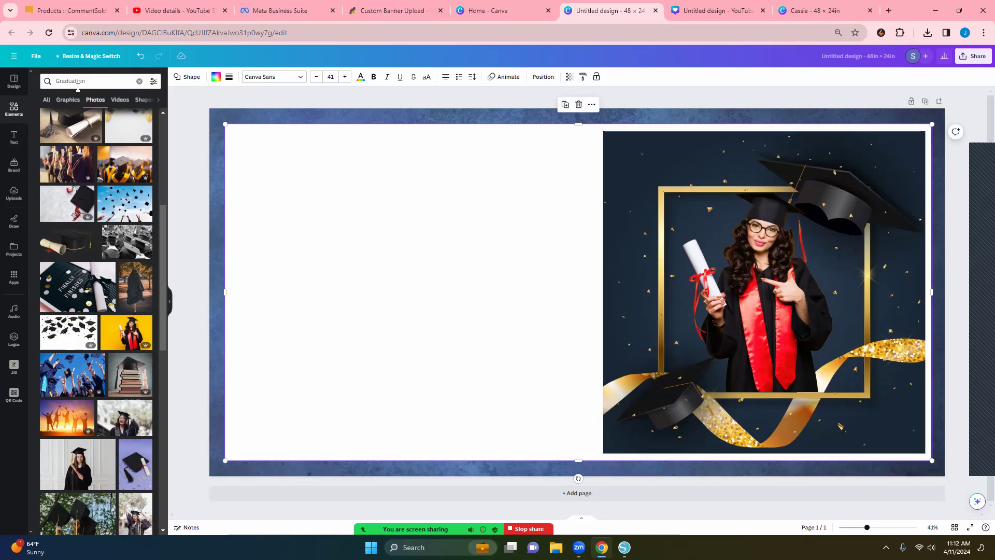
pyautogui.click(68, 102)
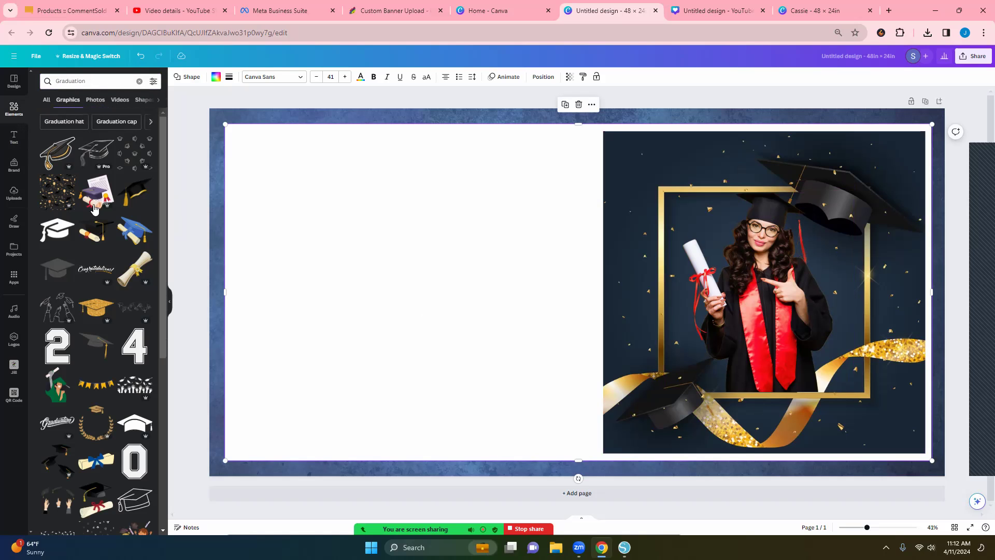
pyautogui.scroll(-5, 91, 241)
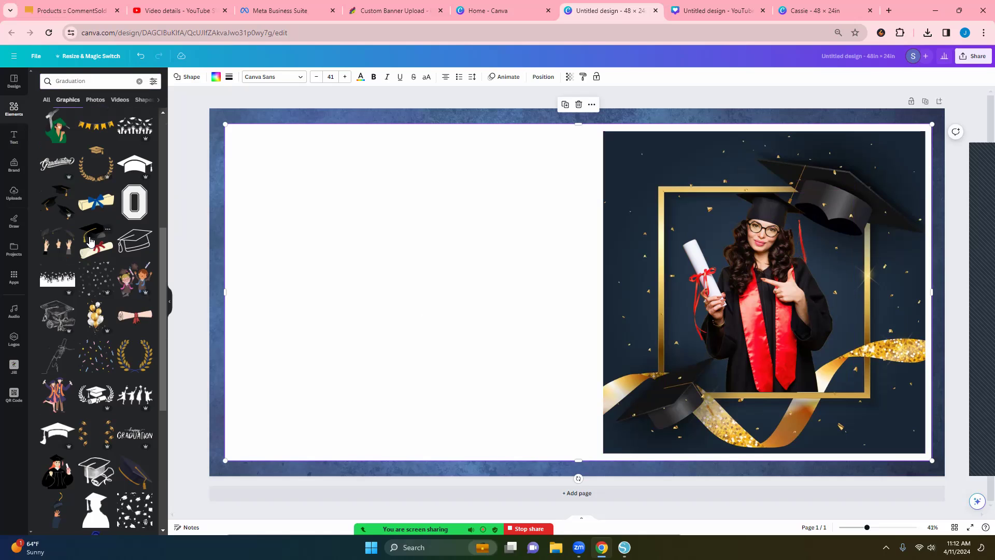
pyautogui.scroll(-2, 95, 248)
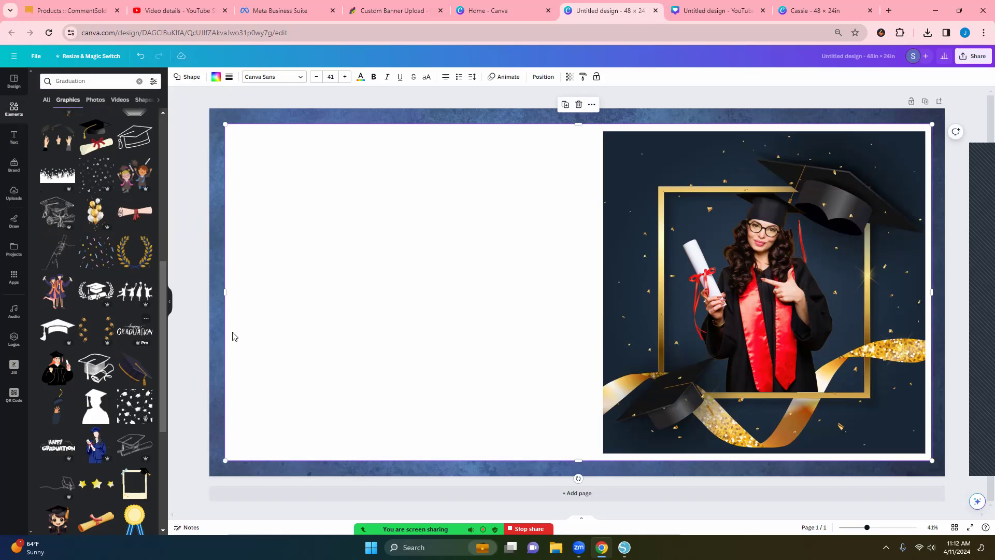
pyautogui.moveTo(569, 306); pyautogui.dragTo(408, 220)
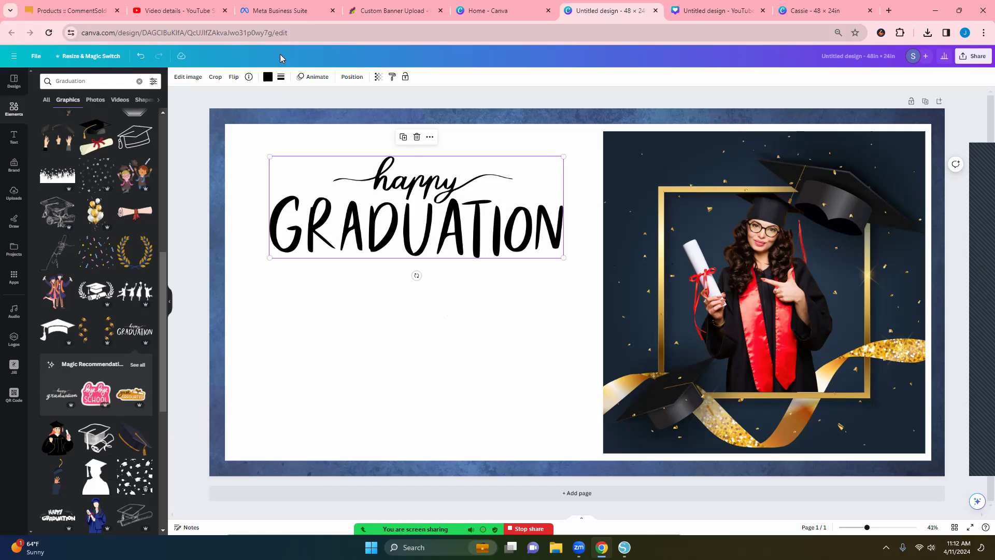
# Recolour the 'happy GRADUATION' lettering navy, enlarge it slightly and nudge it into place
pyautogui.click(268, 78)
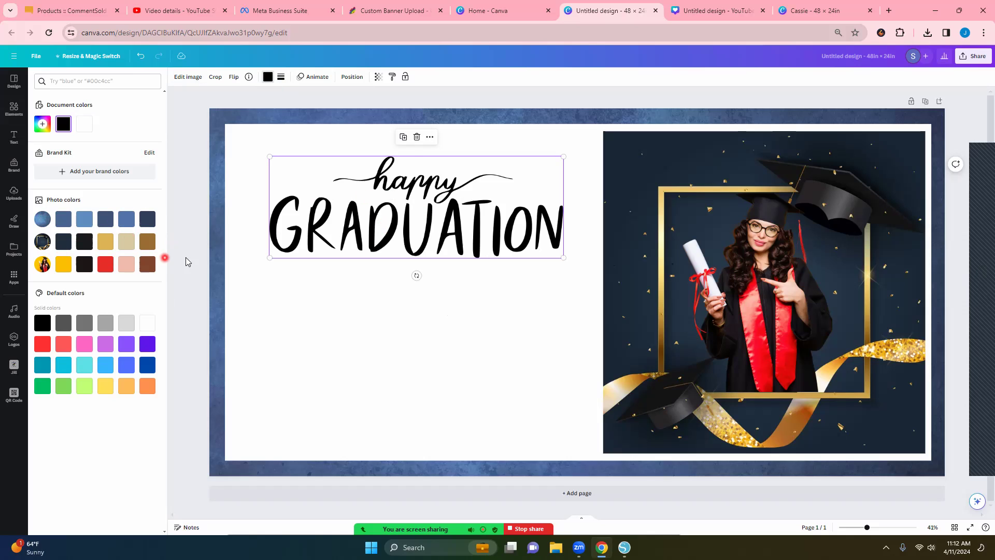
pyautogui.moveTo(428, 245); pyautogui.dragTo(419, 250)
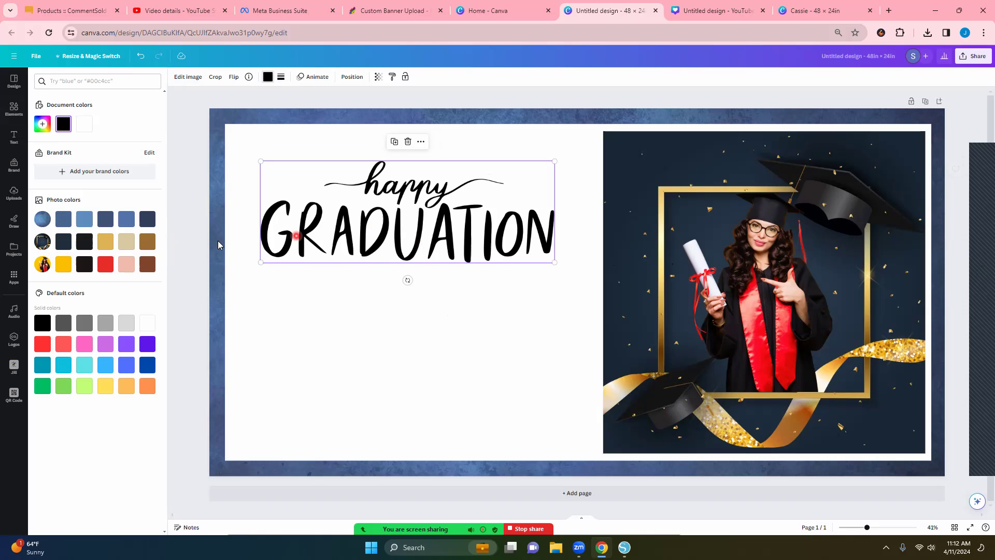
pyautogui.click(148, 223)
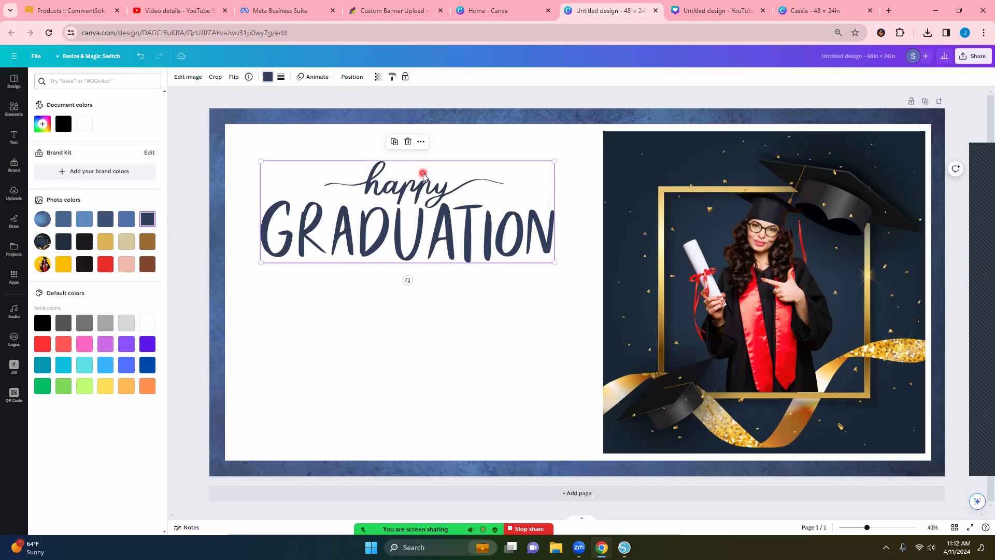
pyautogui.moveTo(555, 161); pyautogui.dragTo(585, 148)
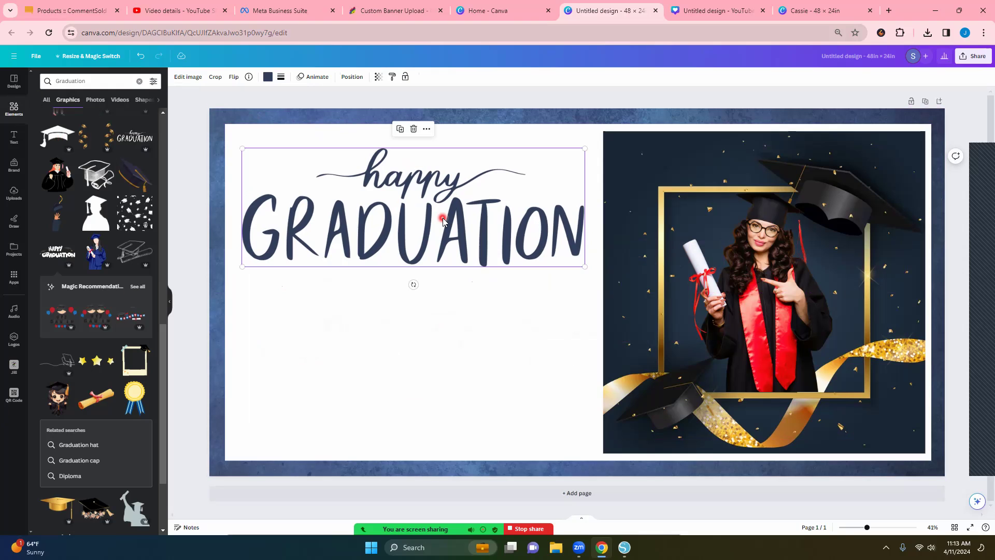
pyautogui.moveTo(443, 221); pyautogui.dragTo(440, 213)
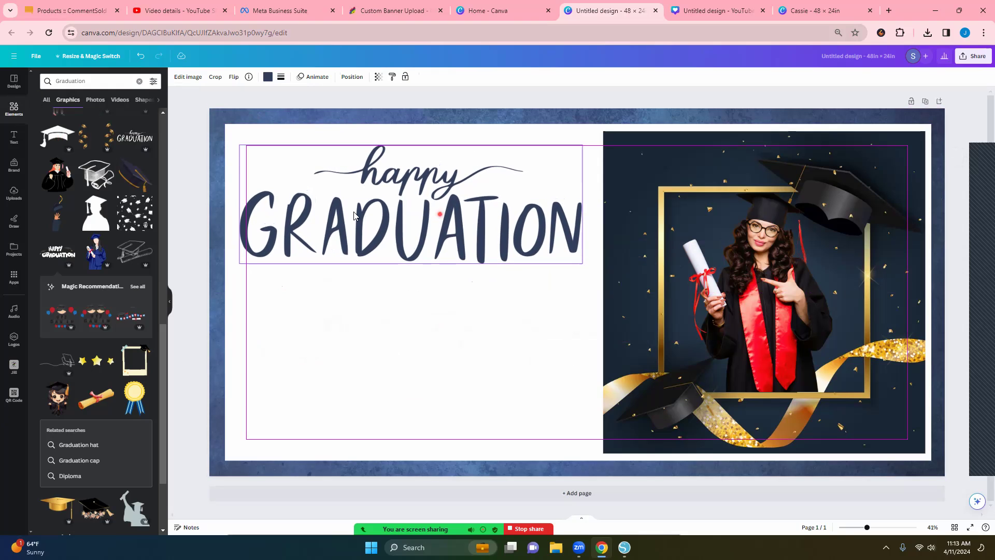
# Add a heading text box with the graduate's name and move it lower
pyautogui.click(12, 139)
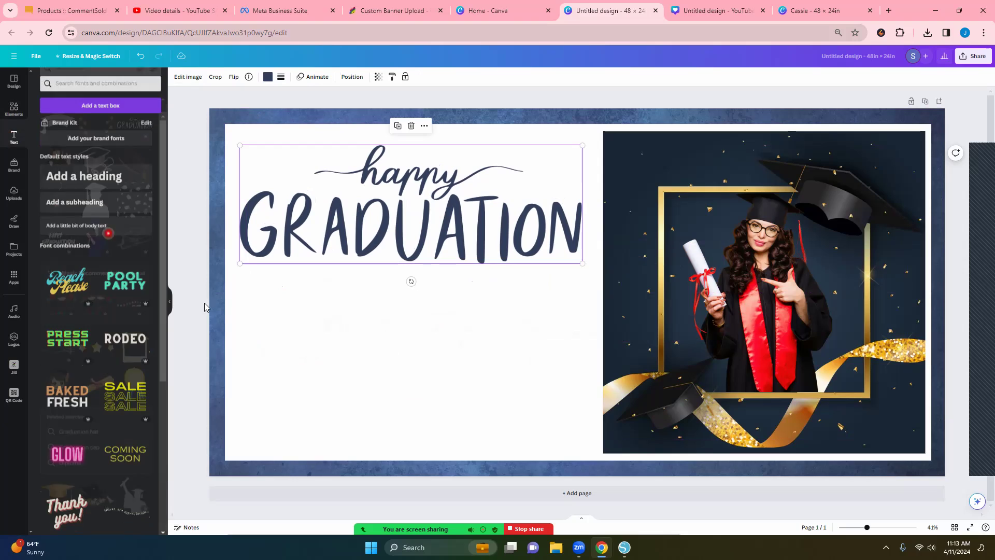
pyautogui.click(110, 185)
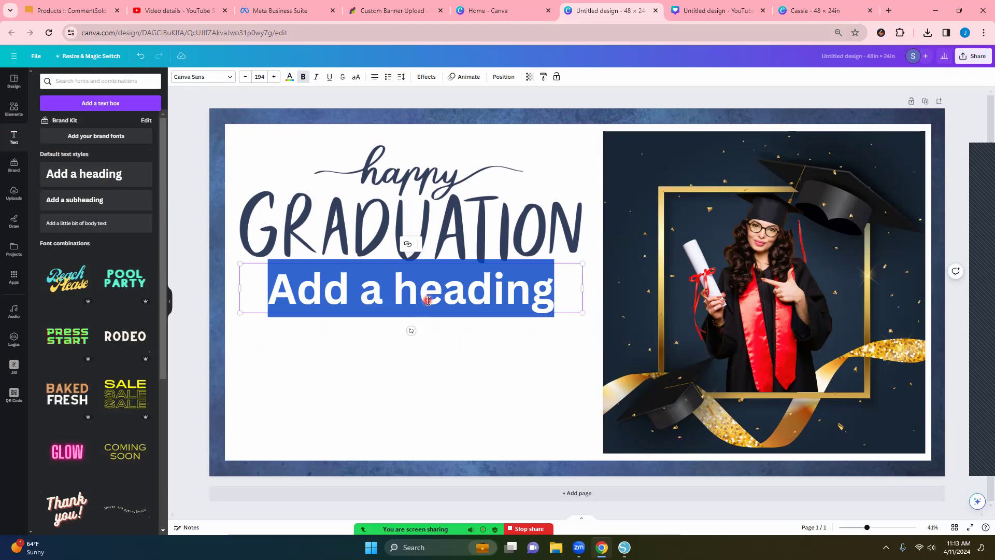
pyautogui.write('Cassier')
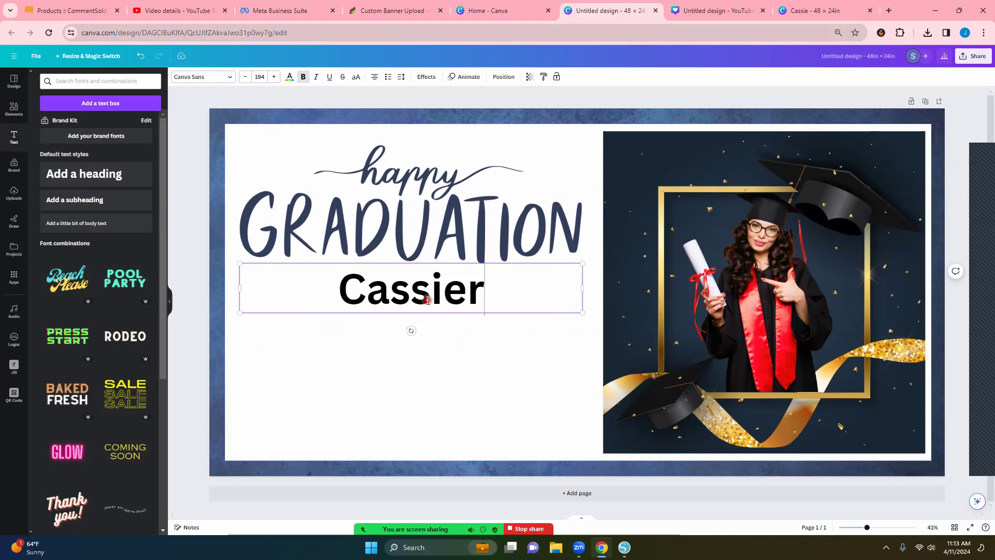
pyautogui.press('BackSpace')
pyautogui.click(391, 360)
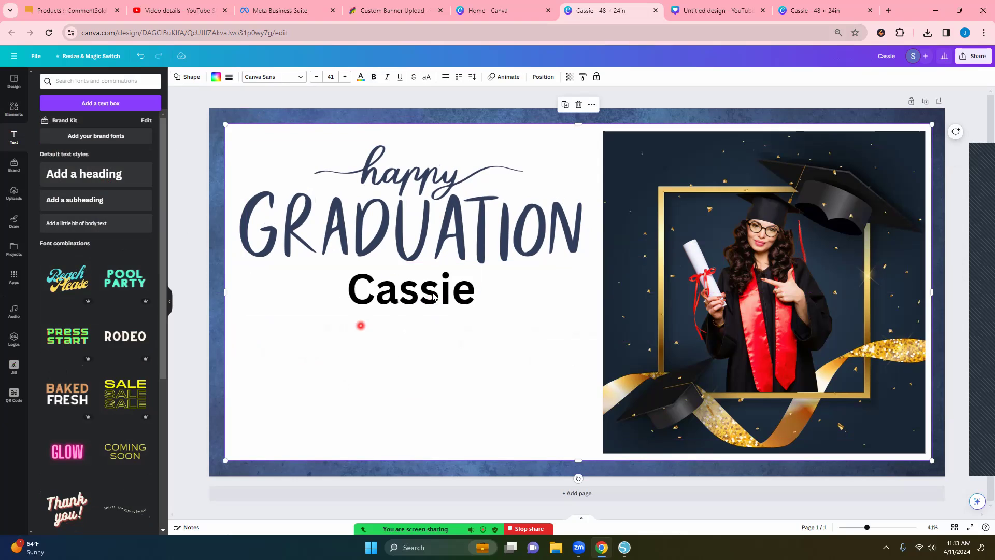
pyautogui.click(432, 295)
pyautogui.moveTo(433, 295); pyautogui.dragTo(427, 355)
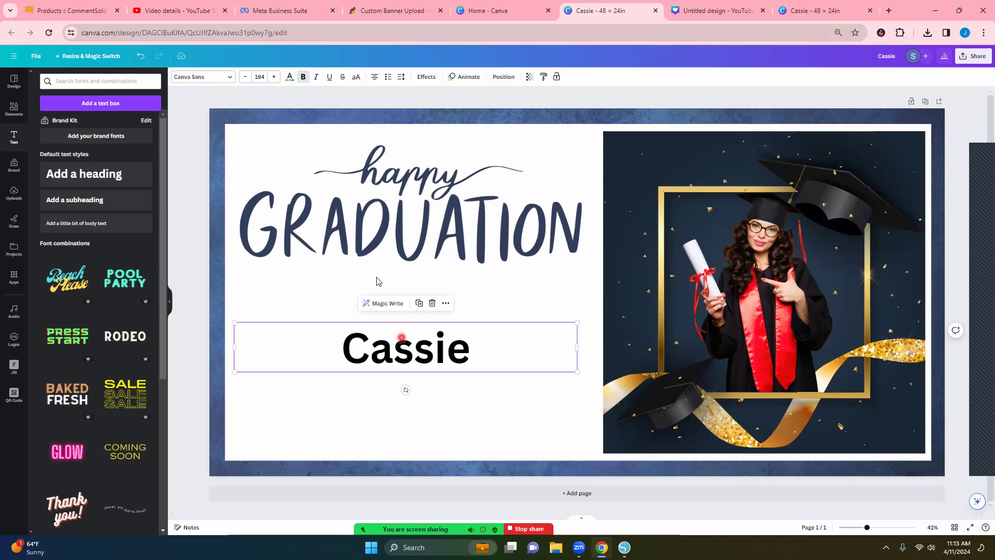
# Set the name's font to Hey Gotcha after trying Gagalin, Anton and Bukhari Script
pyautogui.click(212, 80)
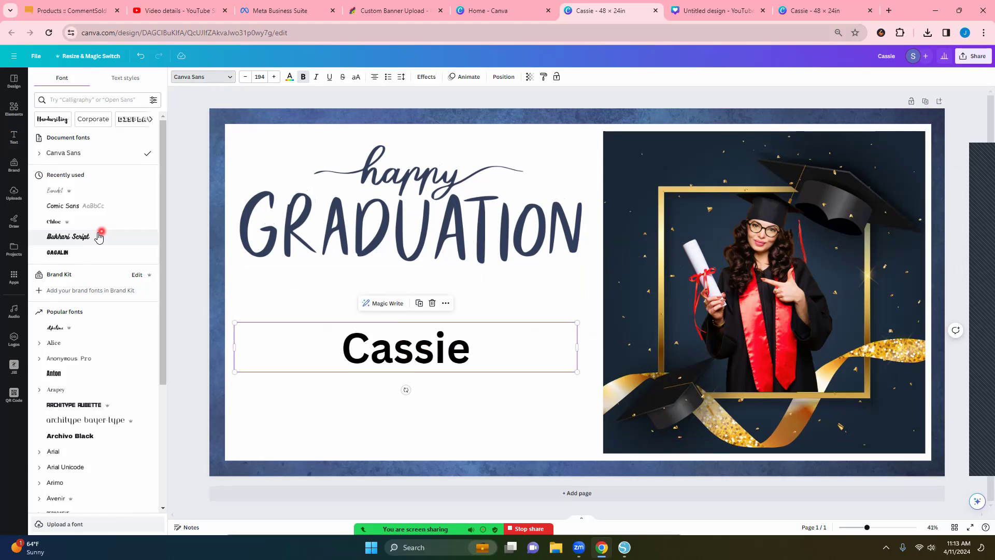
pyautogui.click(57, 252)
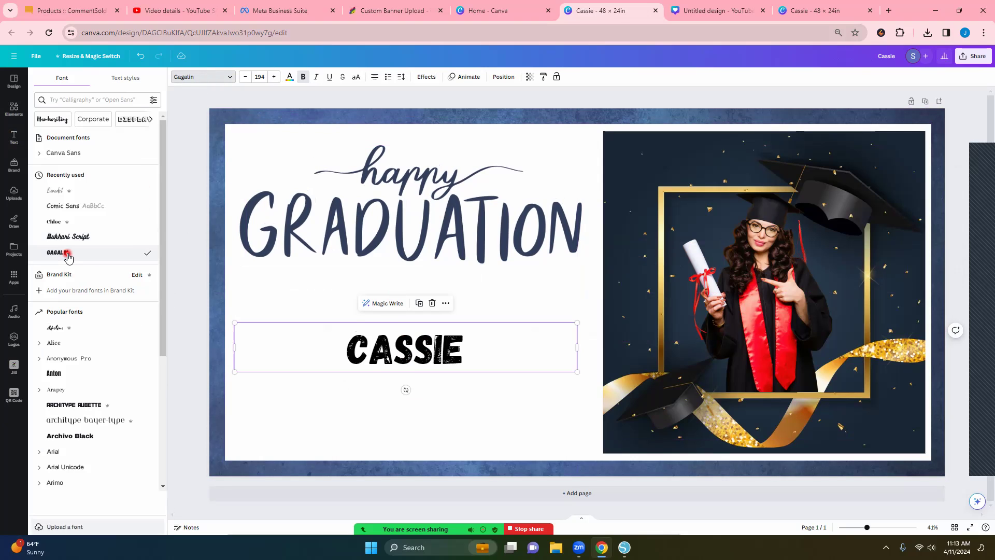
pyautogui.click(90, 381)
pyautogui.scroll(-5, 85, 429)
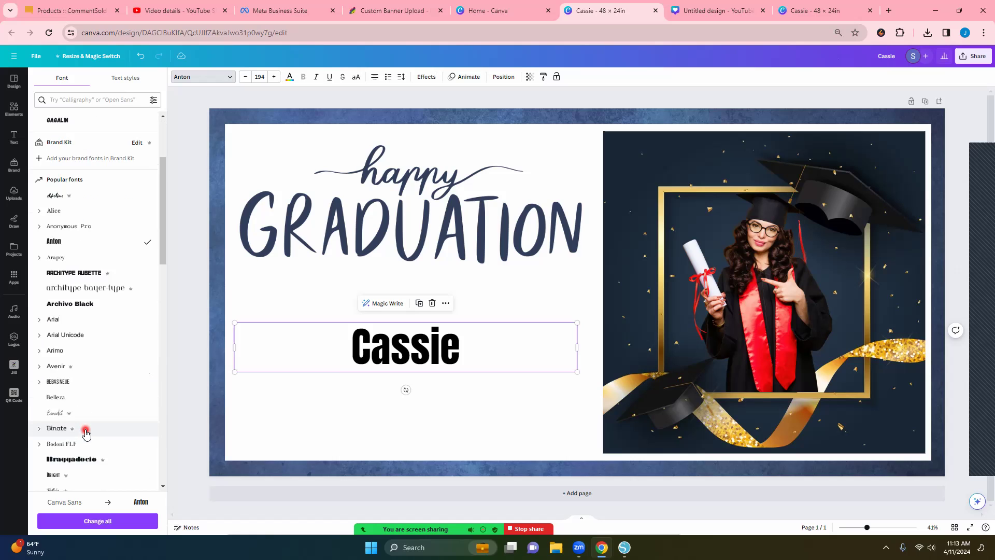
pyautogui.scroll(-1, 109, 337)
pyautogui.click(82, 328)
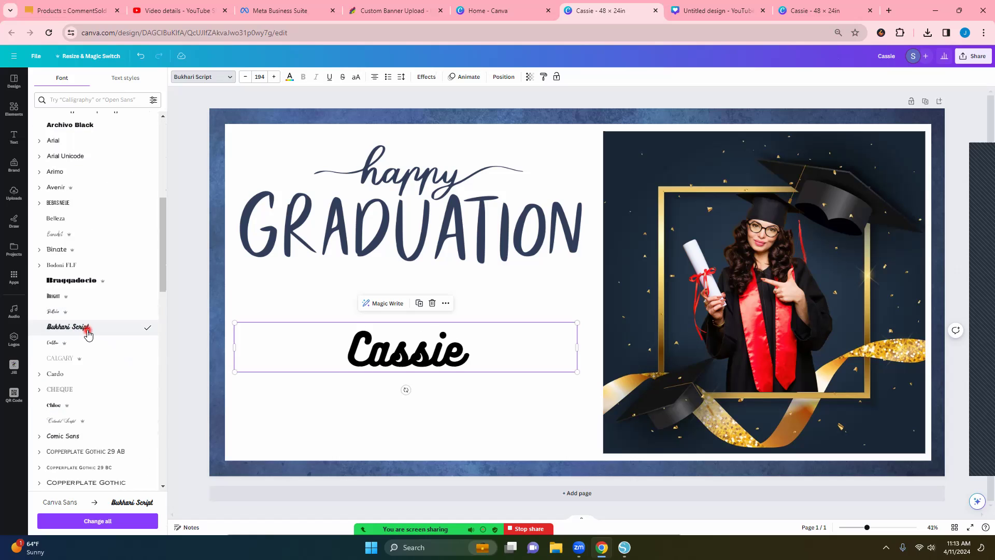
pyautogui.scroll(-1, 88, 335)
pyautogui.scroll(-6, 88, 335)
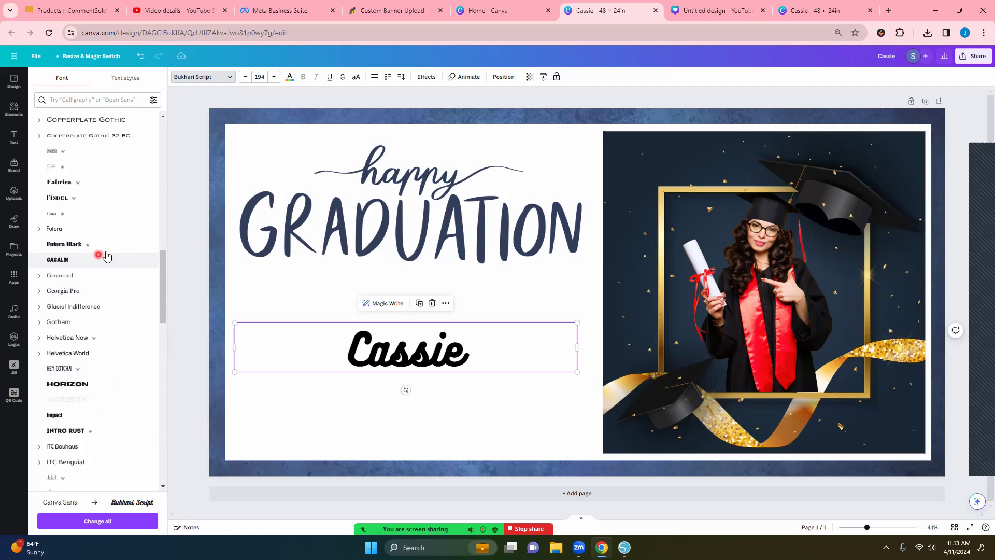
pyautogui.scroll(-2, 106, 274)
pyautogui.click(100, 267)
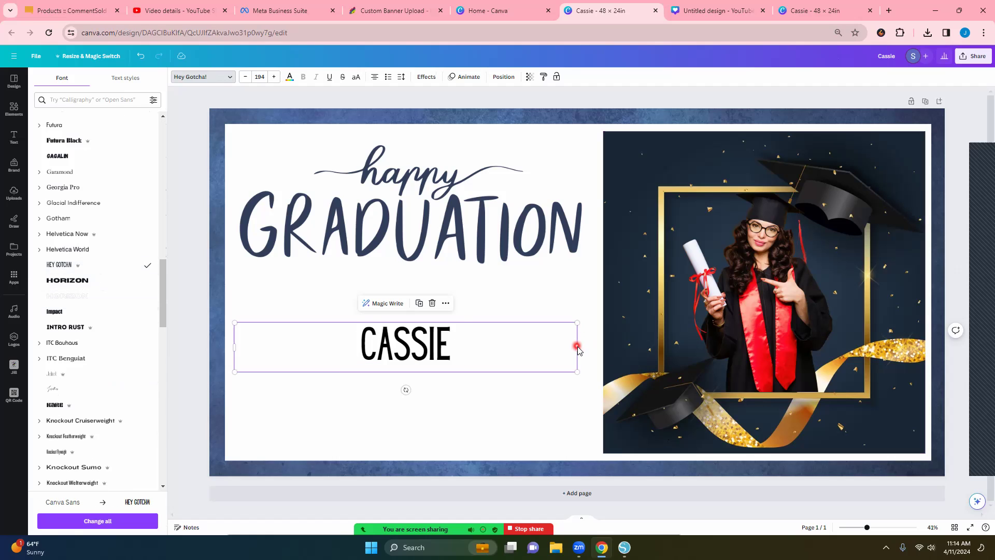
# Enlarge the name to size 398 and centre it beneath the GRADUATION lettering
pyautogui.moveTo(578, 346); pyautogui.dragTo(428, 407)
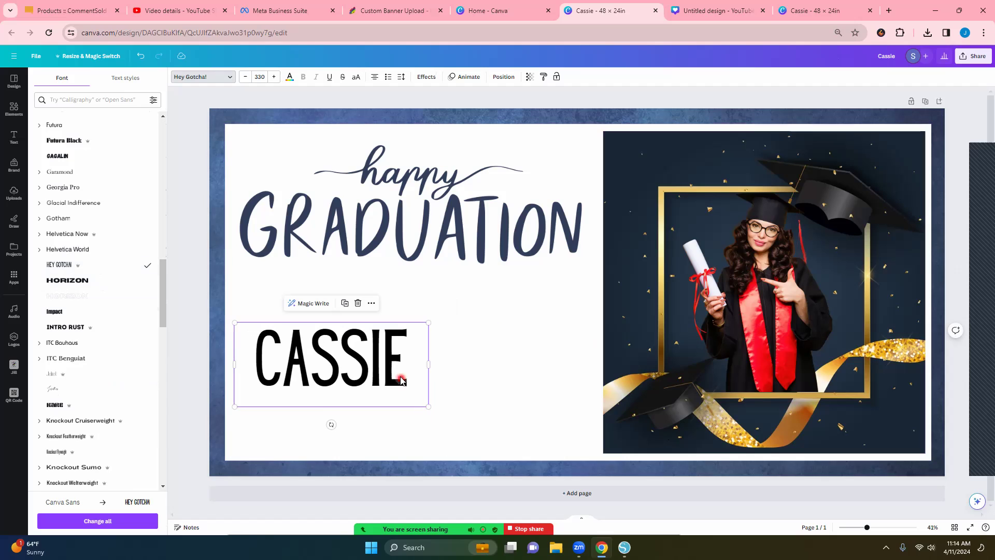
pyautogui.moveTo(393, 366); pyautogui.dragTo(438, 356)
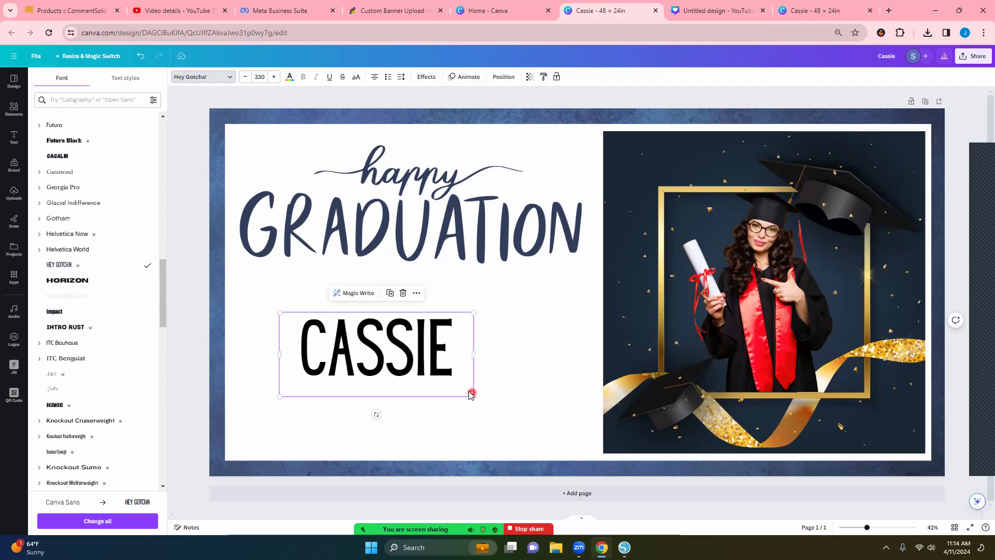
pyautogui.moveTo(472, 397); pyautogui.dragTo(513, 413)
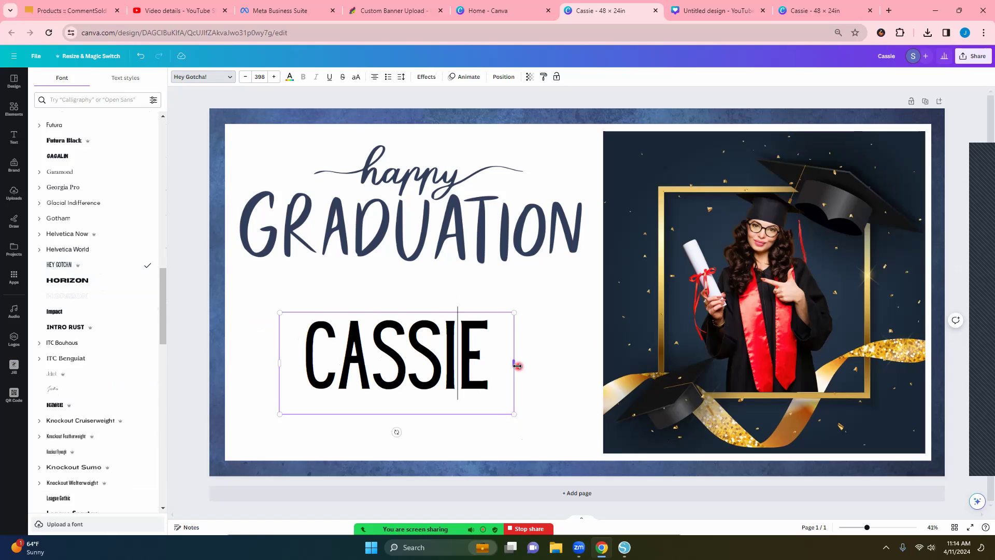
pyautogui.moveTo(514, 363)
pyautogui.mouseDown()
pyautogui.moveTo(333, 355)
pyautogui.moveTo(509, 356)
pyautogui.moveTo(497, 357)
pyautogui.mouseUp()
pyautogui.click(576, 364)
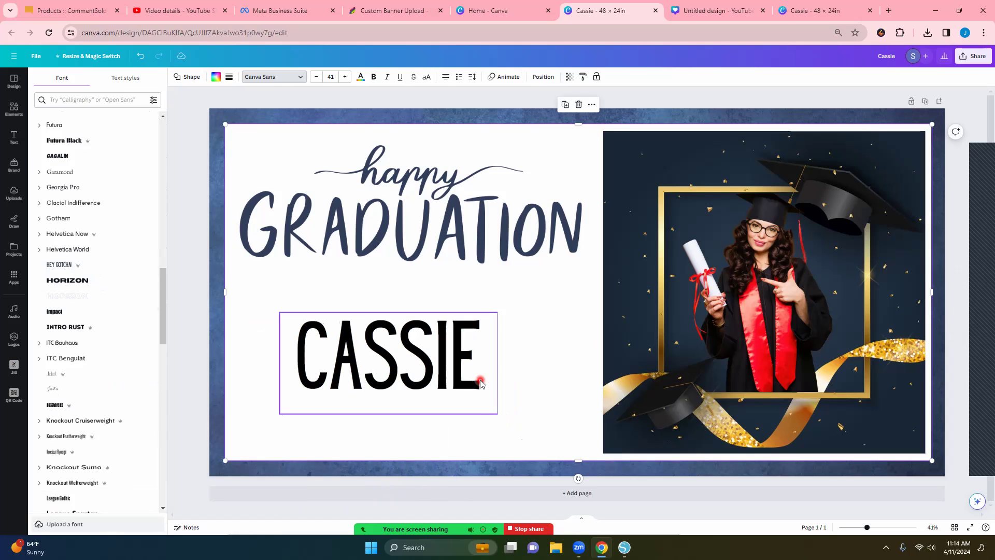
pyautogui.moveTo(476, 371); pyautogui.dragTo(505, 362)
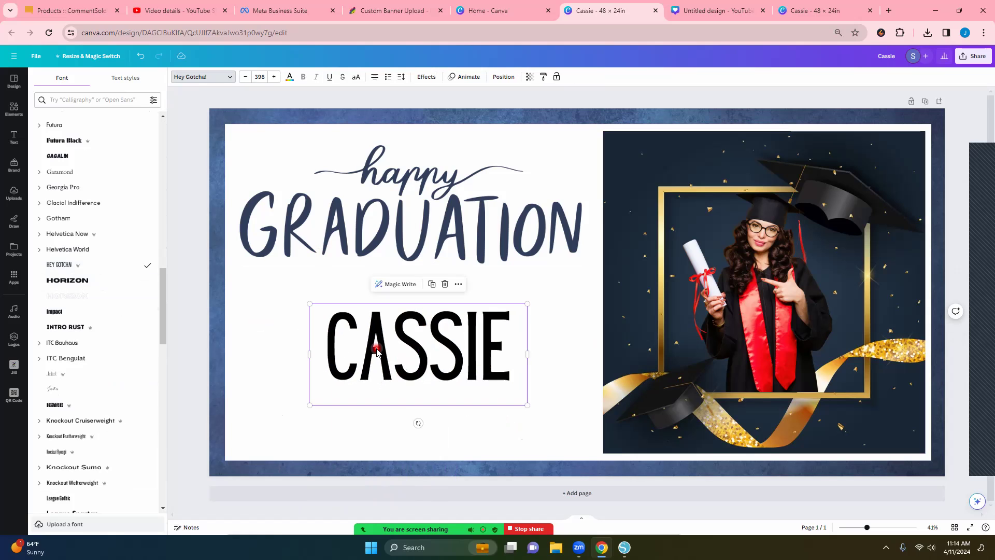
pyautogui.click(360, 281)
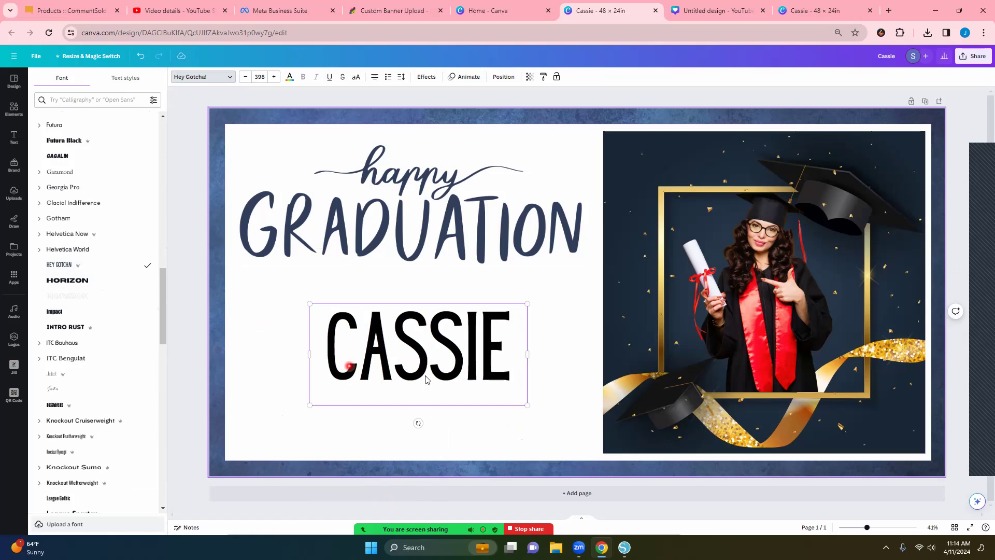
# Recolour the graduate's name navy, enlarge it, and centre it under the GRADUATION lettering
pyautogui.click(423, 379)
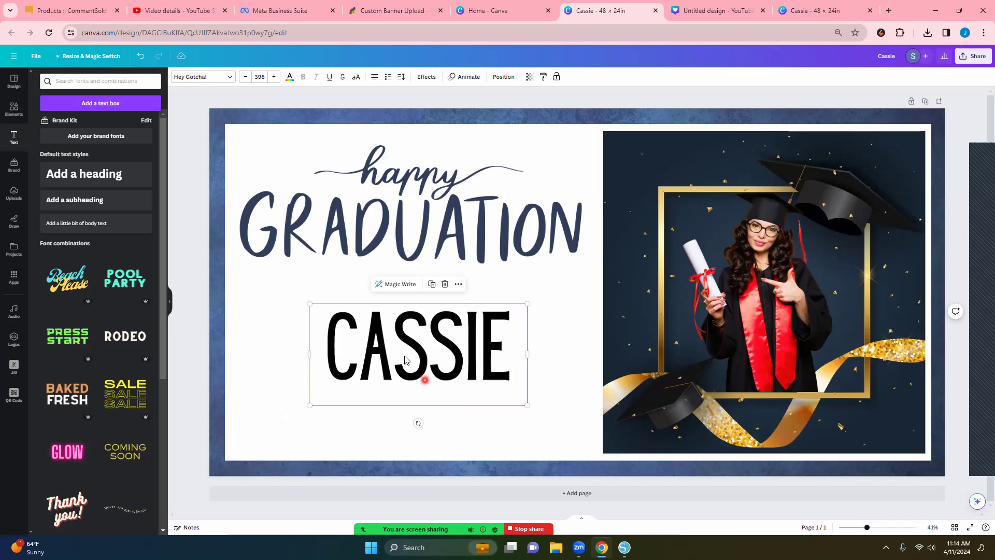
pyautogui.click(290, 76)
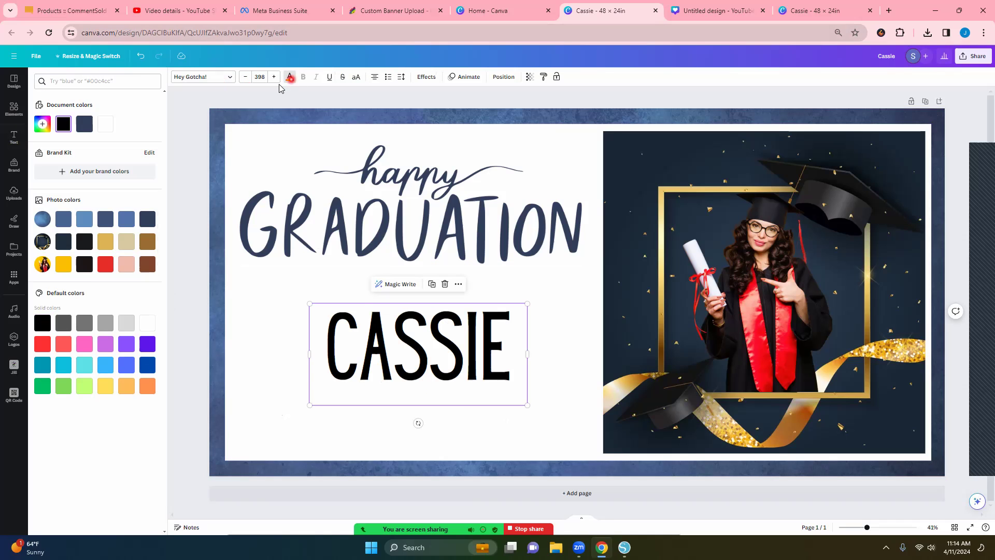
pyautogui.click(81, 126)
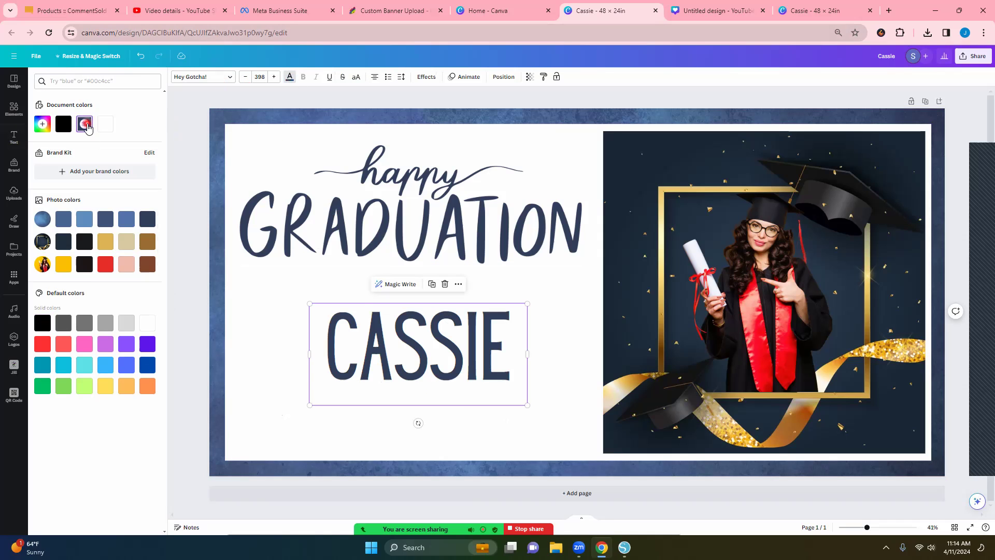
pyautogui.click(248, 350)
pyautogui.click(445, 347)
pyautogui.moveTo(444, 347); pyautogui.dragTo(390, 328)
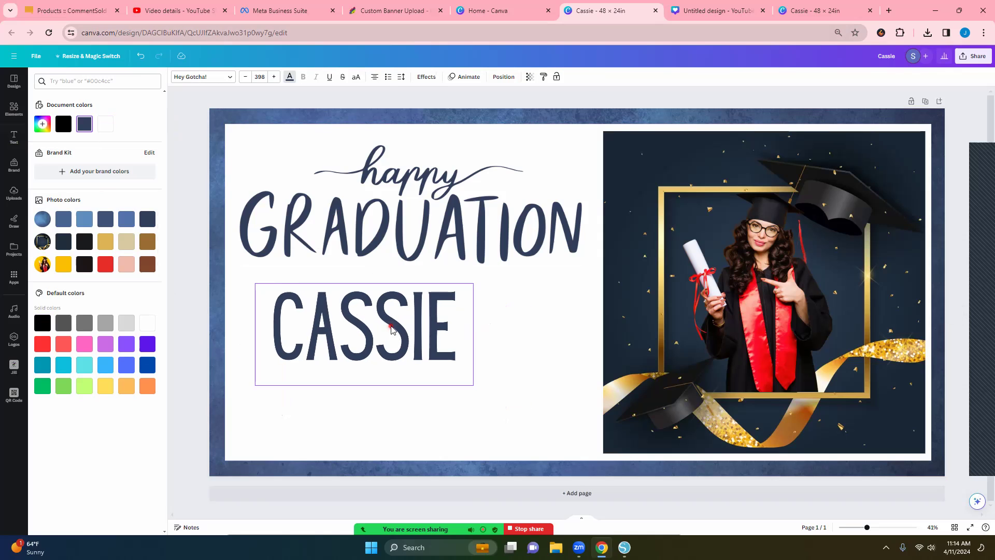
pyautogui.moveTo(473, 385); pyautogui.dragTo(522, 408)
pyautogui.moveTo(462, 342); pyautogui.dragTo(474, 320)
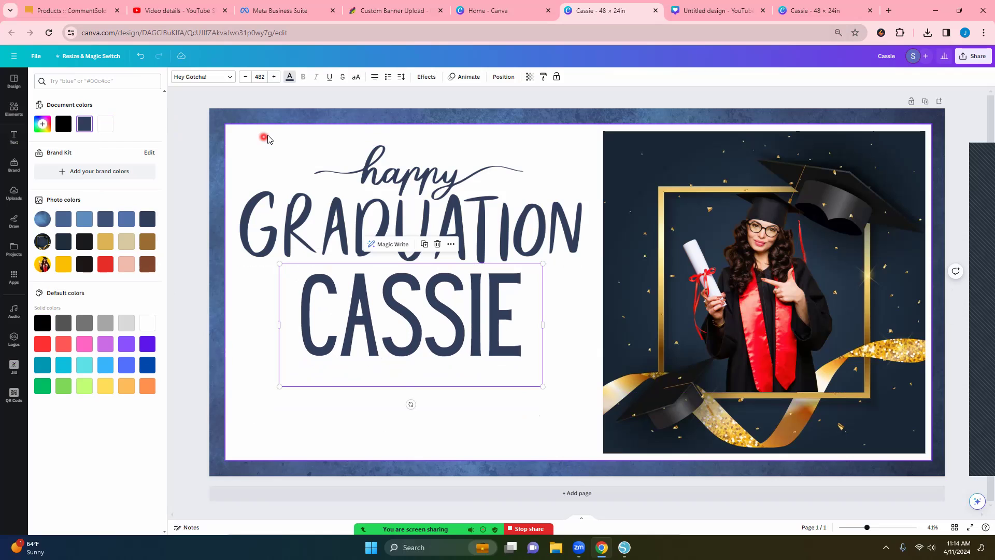
# Undo the accidental white-panel move, then shift the name and GRADUATION lettering lower
pyautogui.moveTo(268, 137); pyautogui.dragTo(356, 198)
pyautogui.hotkey('ctrl', 'z')
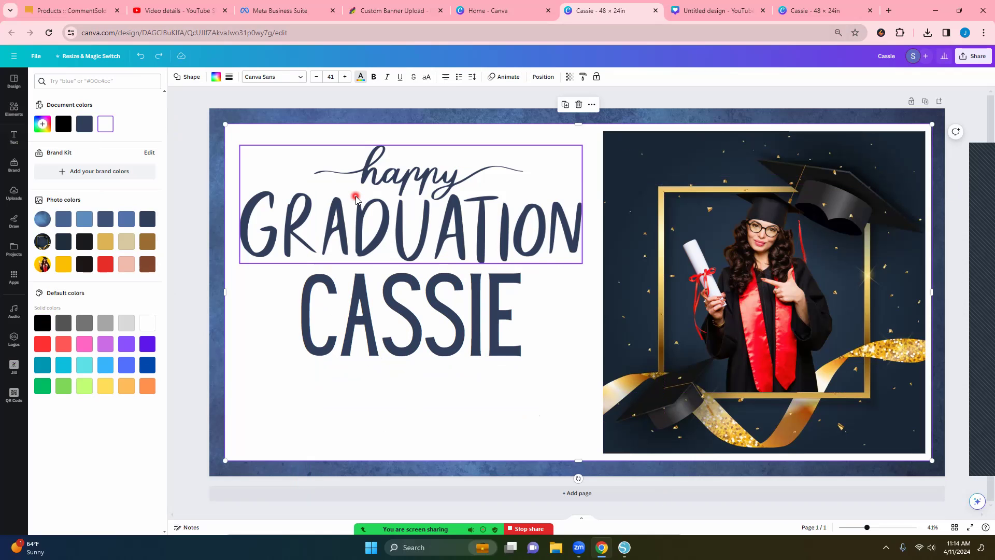
pyautogui.click(303, 182)
pyautogui.click(287, 308)
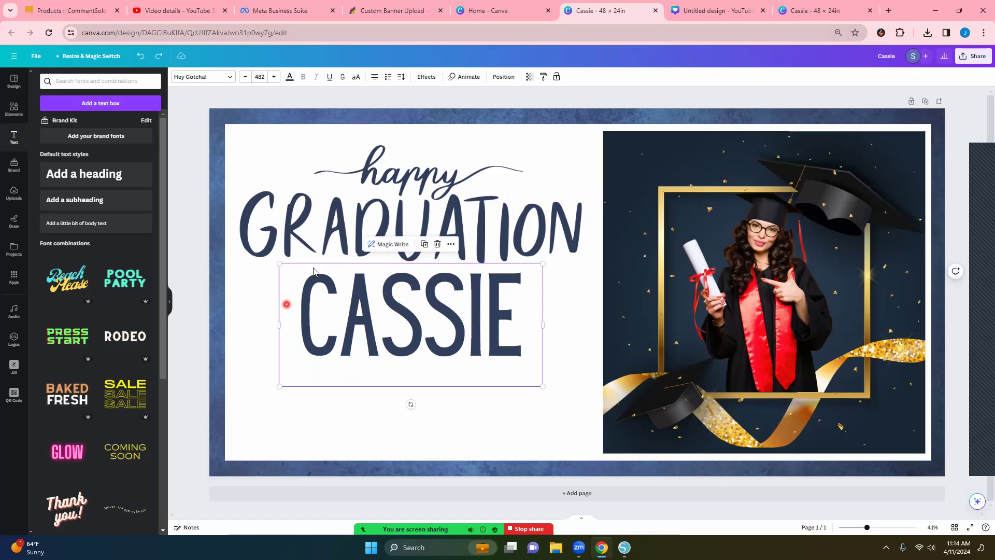
pyautogui.click(301, 181)
pyautogui.moveTo(411, 357); pyautogui.dragTo(411, 410)
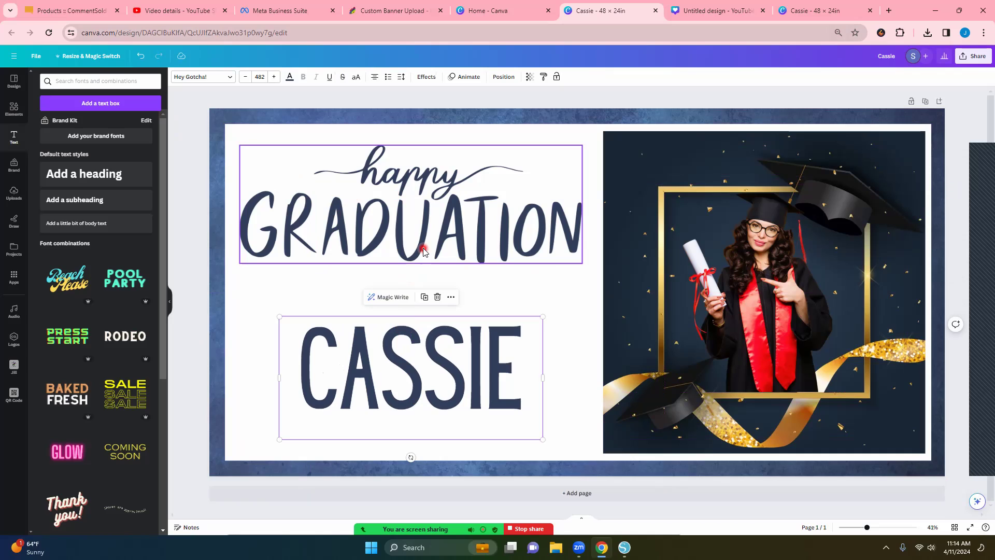
pyautogui.moveTo(424, 252); pyautogui.dragTo(423, 281)
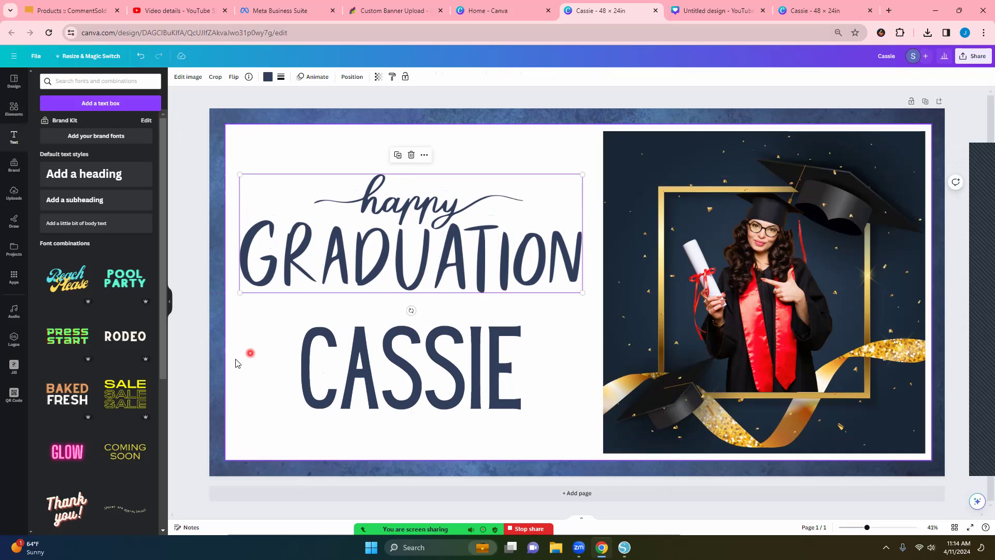
# Download the banner as a transparent-background PNG, saved to Downloads as Cassie (1).png
pyautogui.click(236, 363)
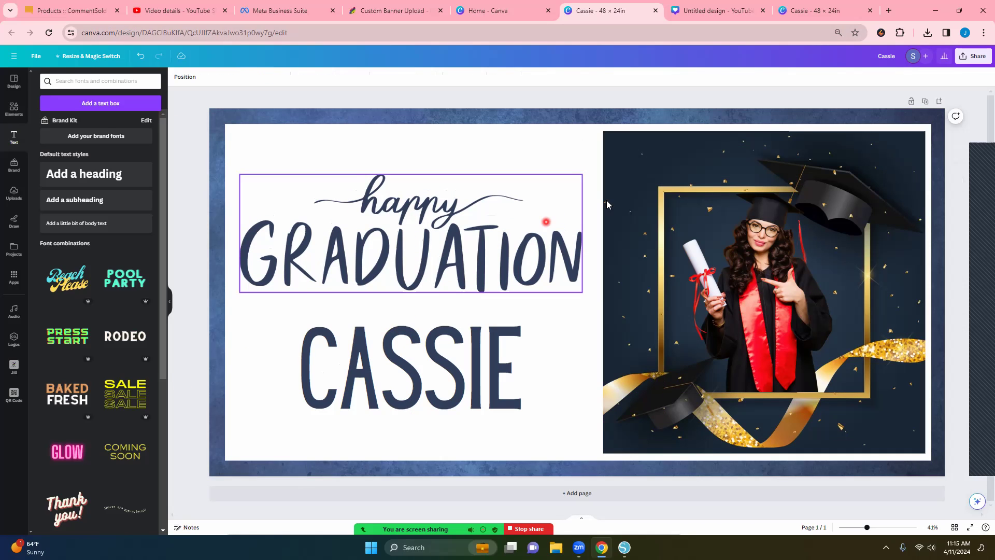
pyautogui.click(981, 58)
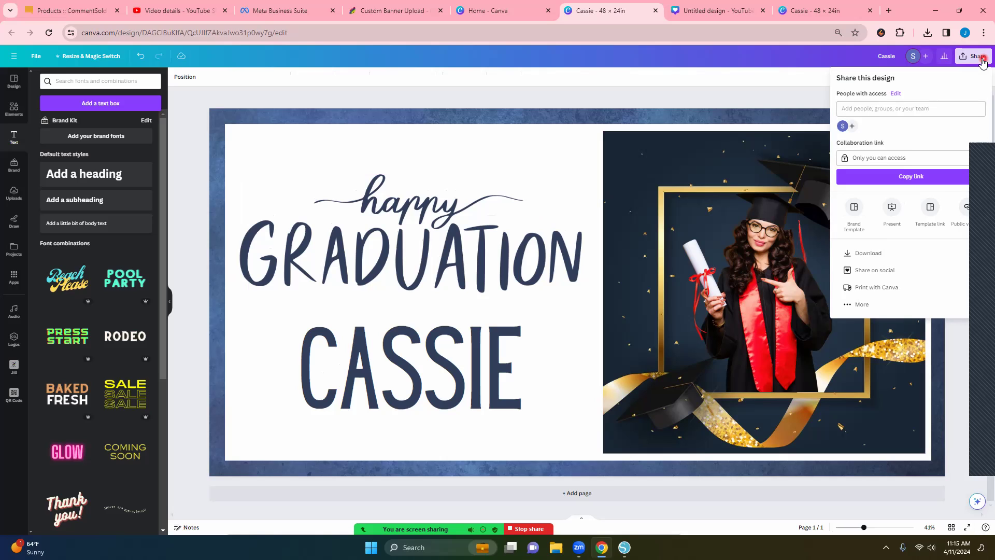
pyautogui.click(890, 258)
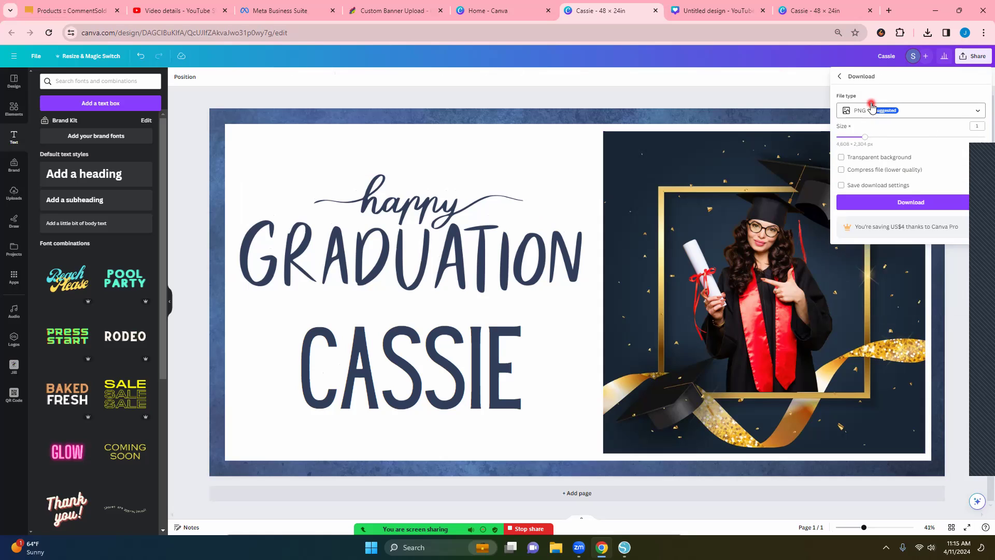
pyautogui.click(977, 111)
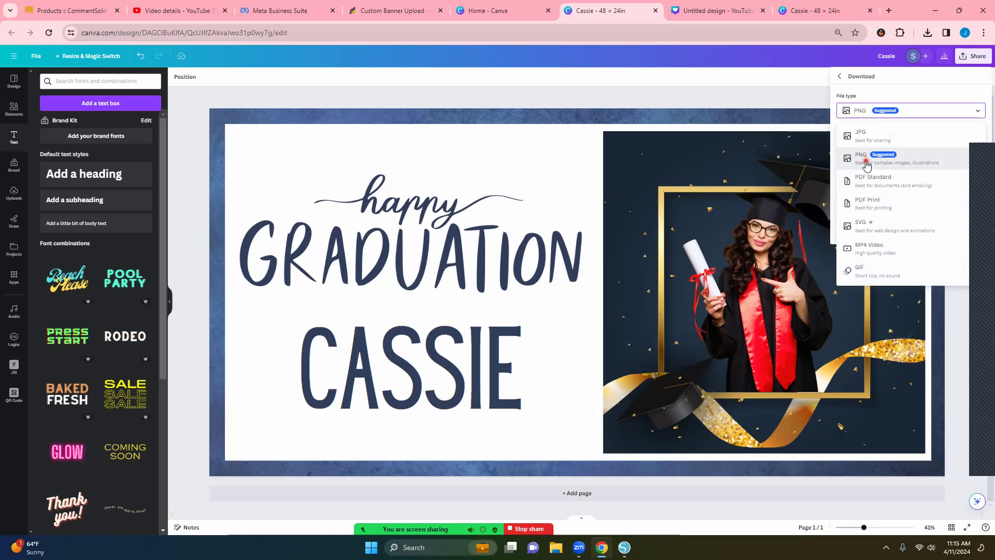
pyautogui.click(867, 164)
pyautogui.click(841, 158)
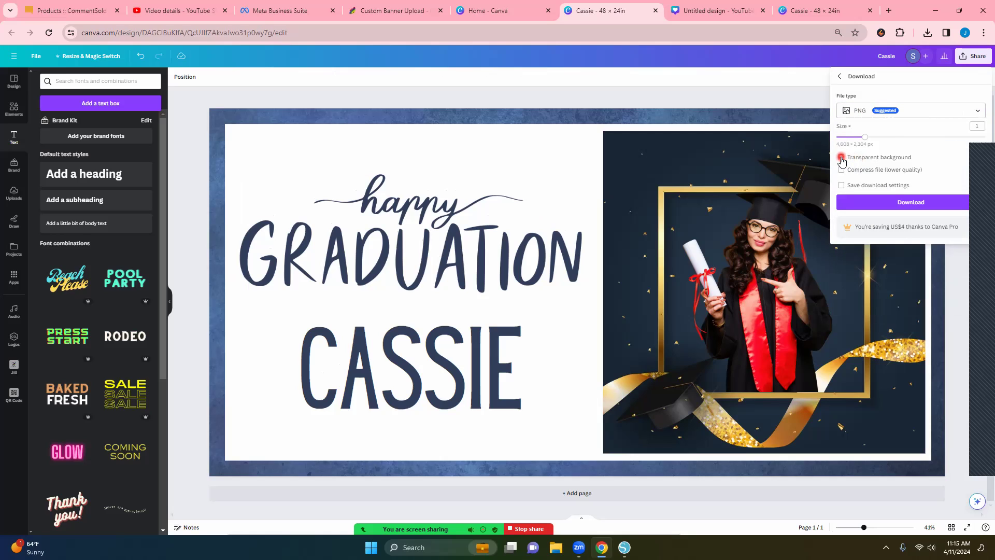
pyautogui.click(921, 205)
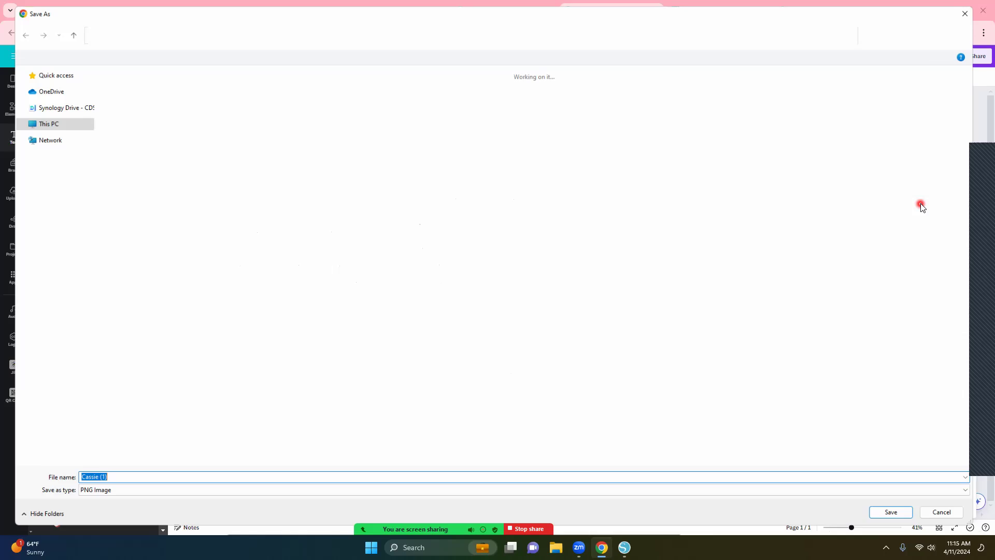
pyautogui.click(900, 517)
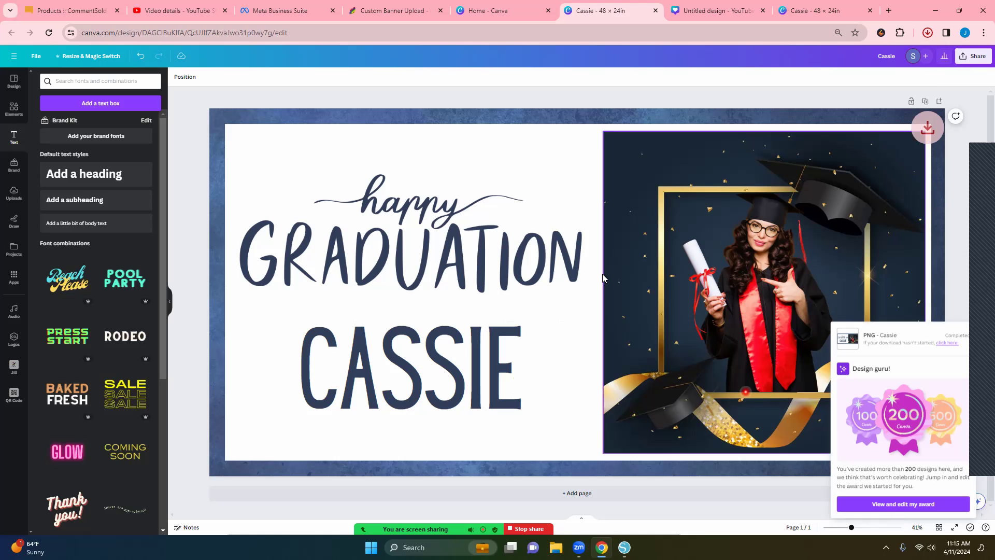
# In the store tab, go from Home through Custom DTF/UV Gang Sheet and Banner Uploads to Custom Banner Upload
pyautogui.click(404, 10)
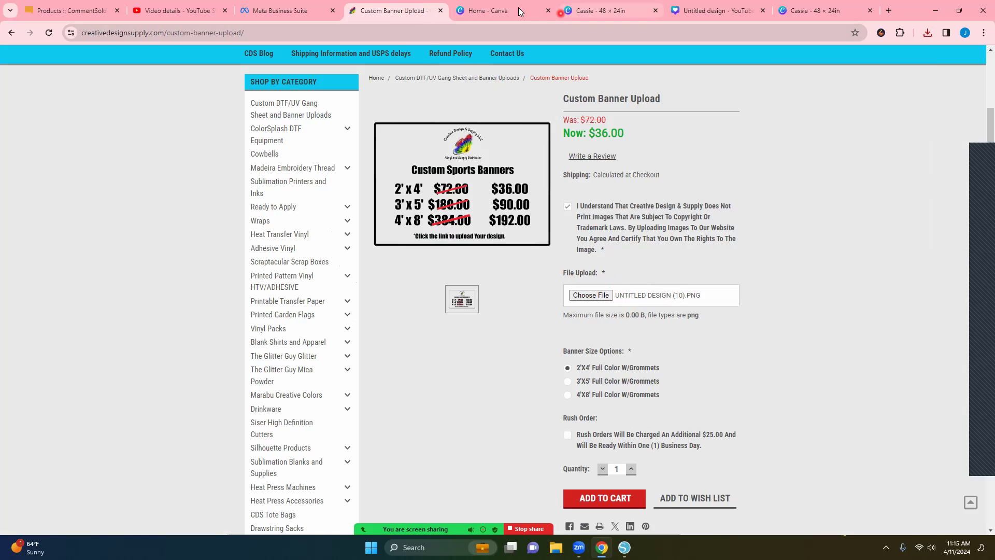
pyautogui.click(382, 82)
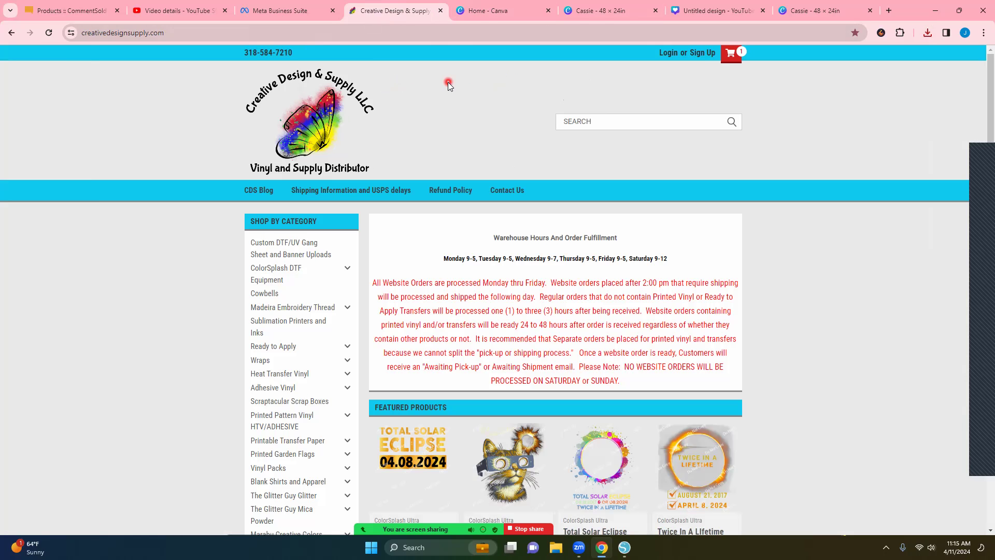
pyautogui.scroll(-1, 457, 89)
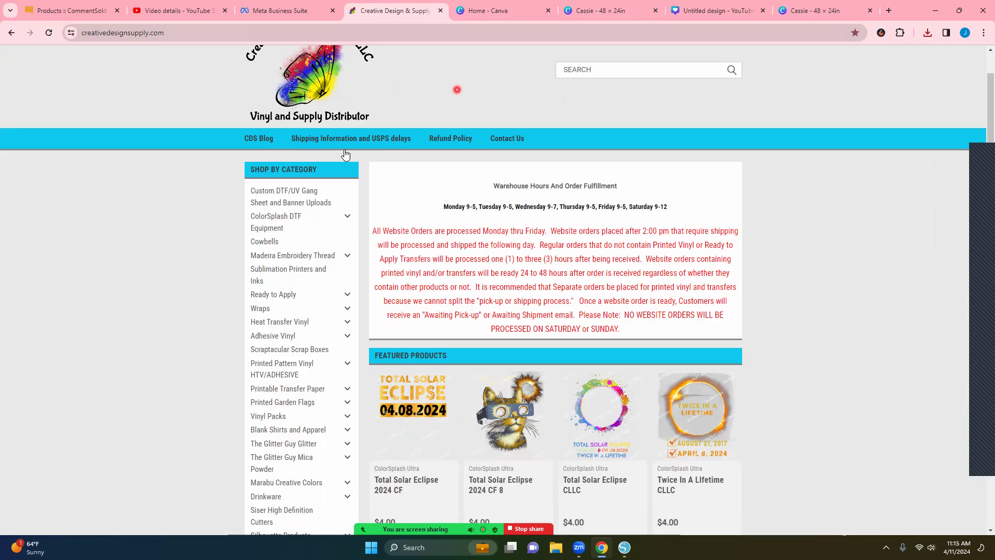
pyautogui.click(293, 195)
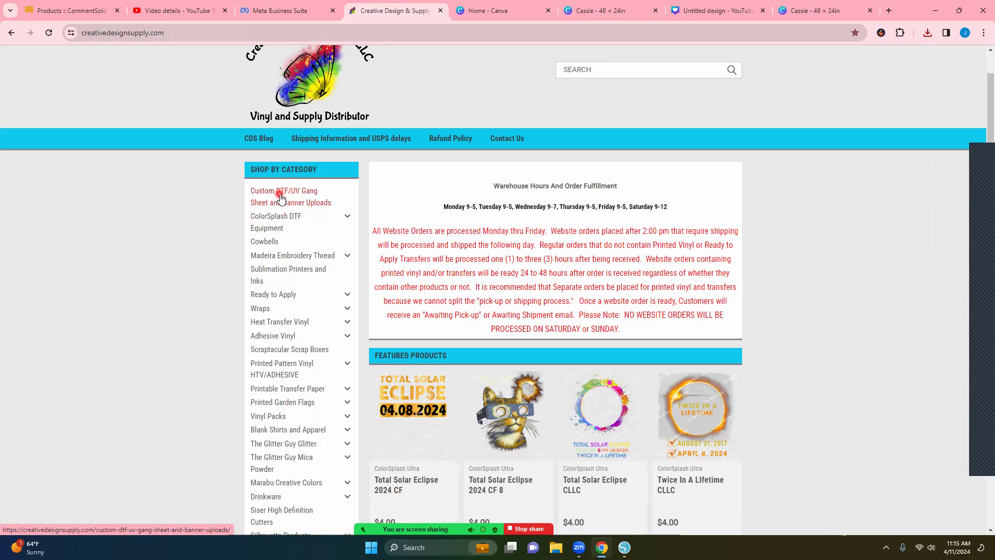
pyautogui.click(288, 193)
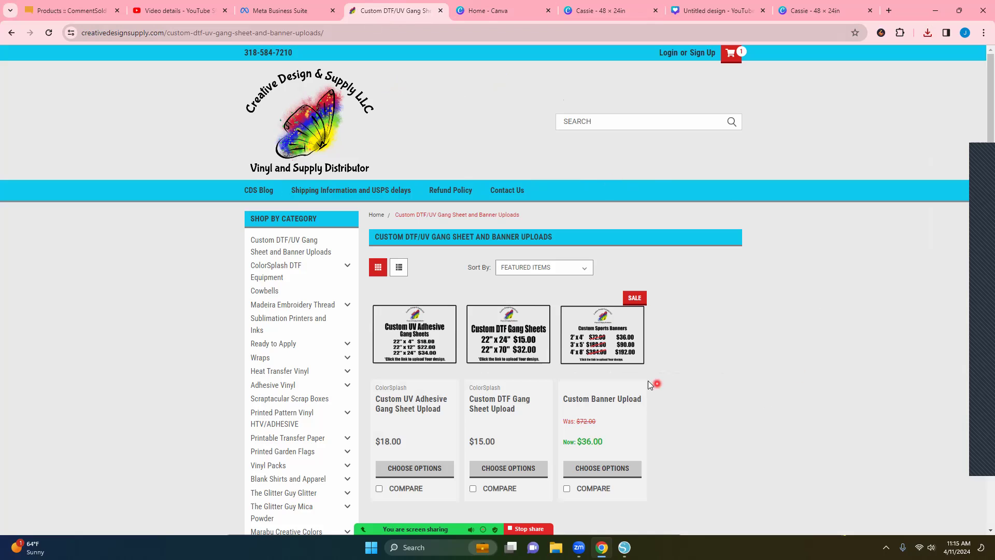
pyautogui.click(614, 355)
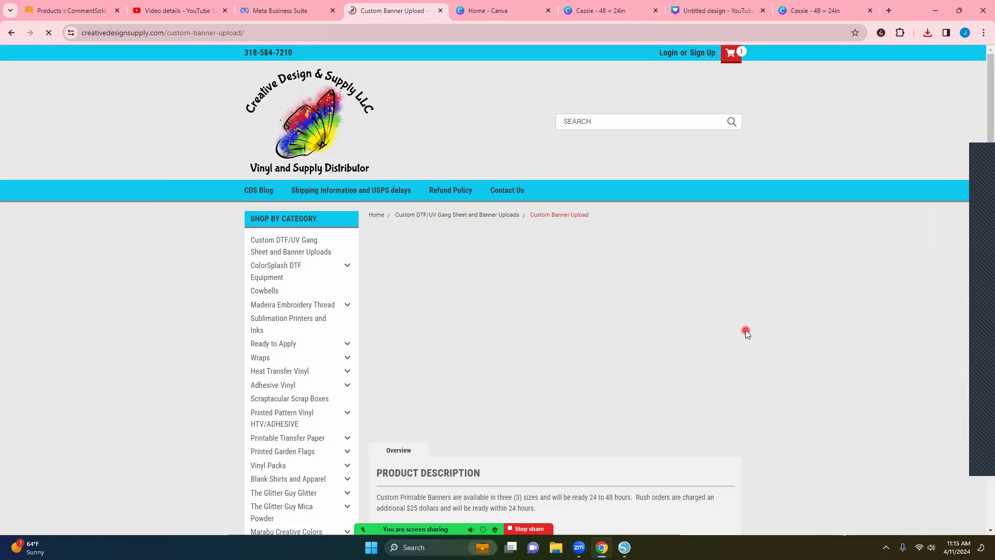
pyautogui.scroll(-4, 741, 324)
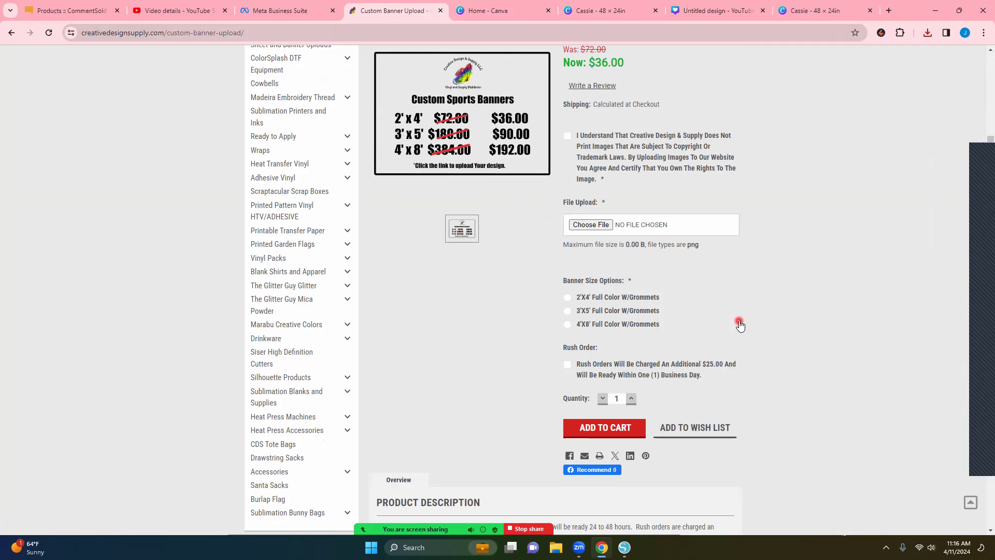
pyautogui.scroll(2, 830, 292)
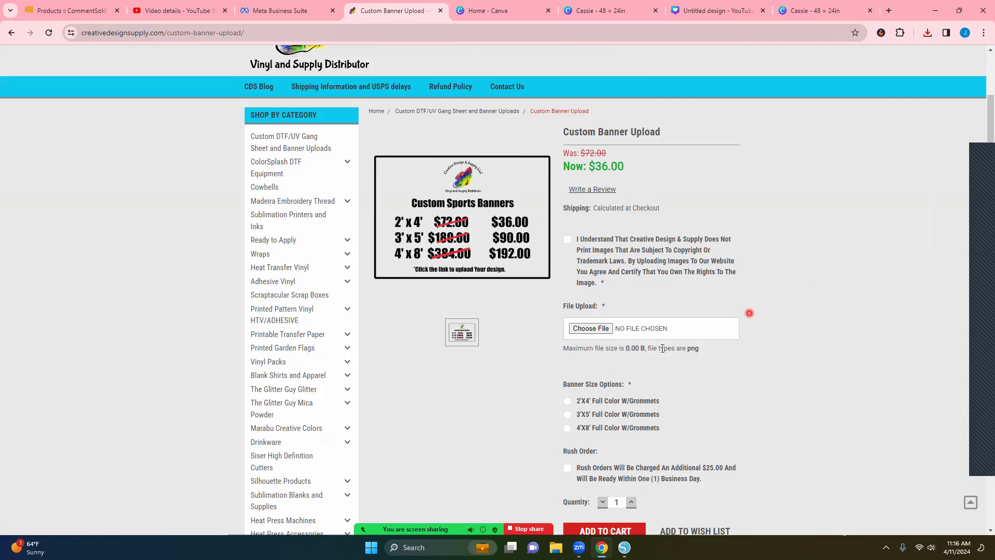
# Choose the 2'X4' Full Color W/Grommets size and attach Cassie (1).png from Downloads as the banner file
pyautogui.click(567, 402)
pyautogui.click(584, 329)
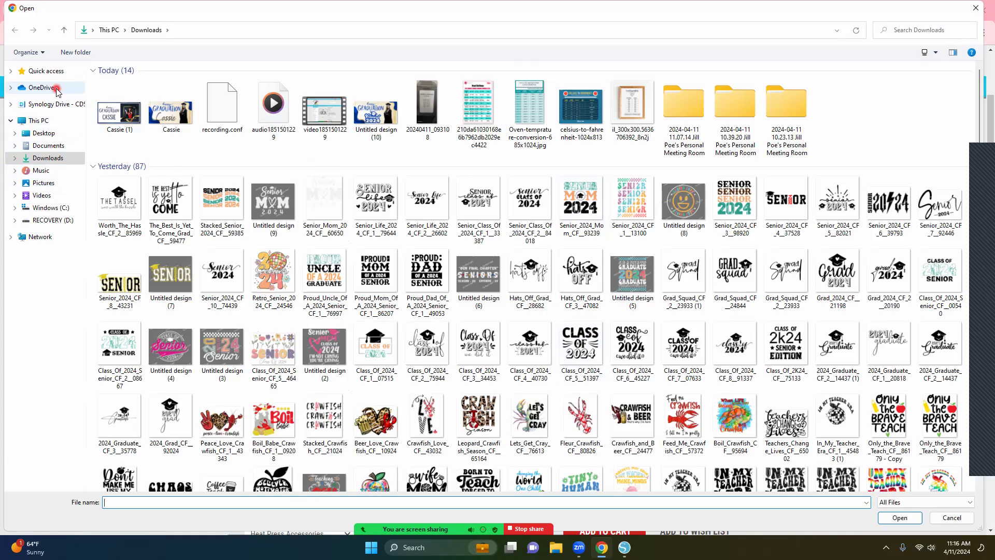
pyautogui.click(115, 122)
pyautogui.doubleClick(115, 123)
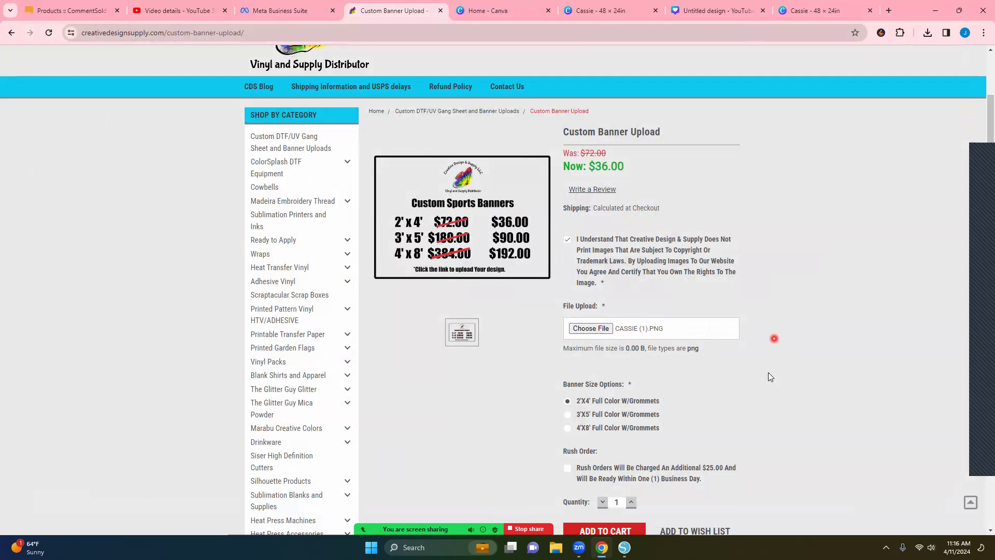
pyautogui.scroll(-2, 768, 372)
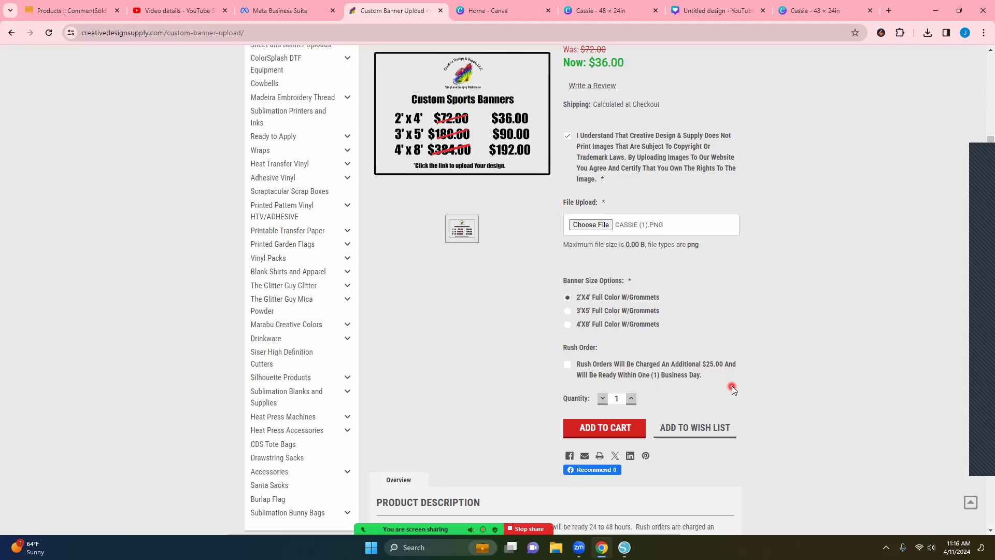
# Add the 2'x4' banner to the cart and delete the duplicate item, leaving a $39.40 total
pyautogui.click(603, 429)
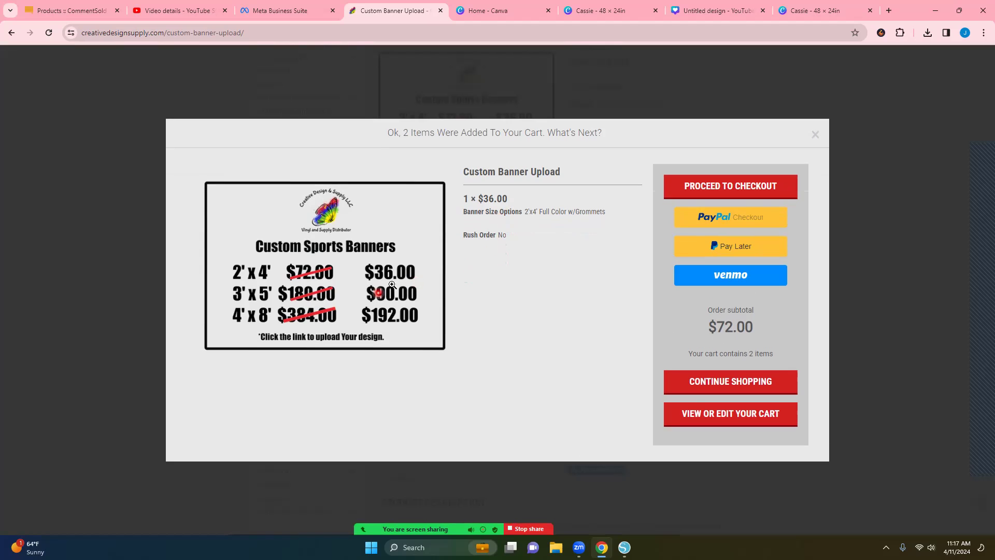
pyautogui.click(726, 413)
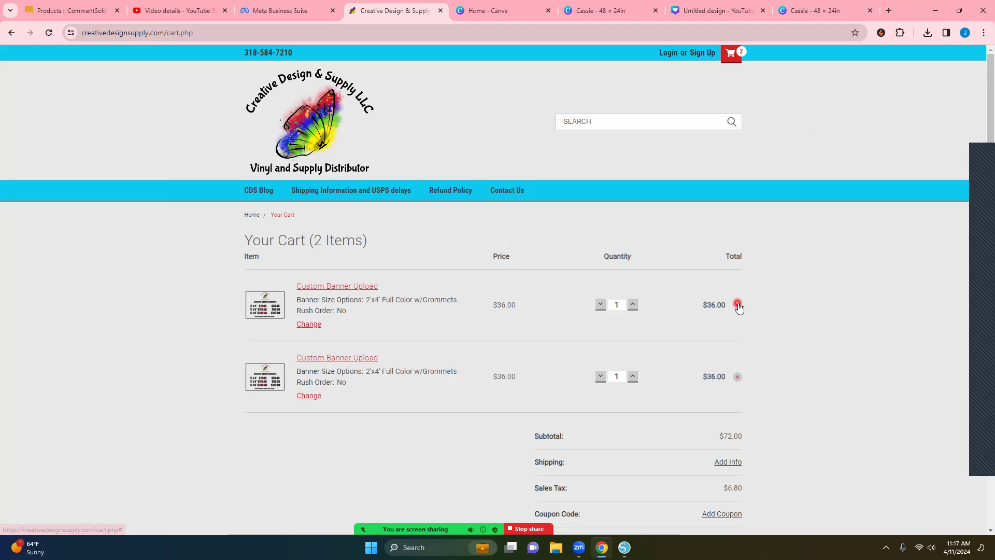
pyautogui.click(738, 305)
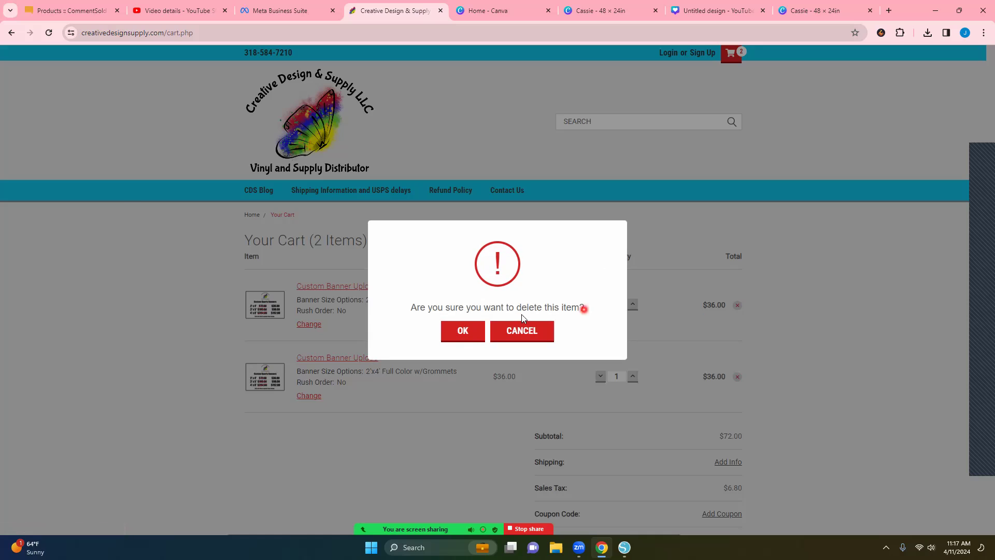
pyautogui.click(465, 332)
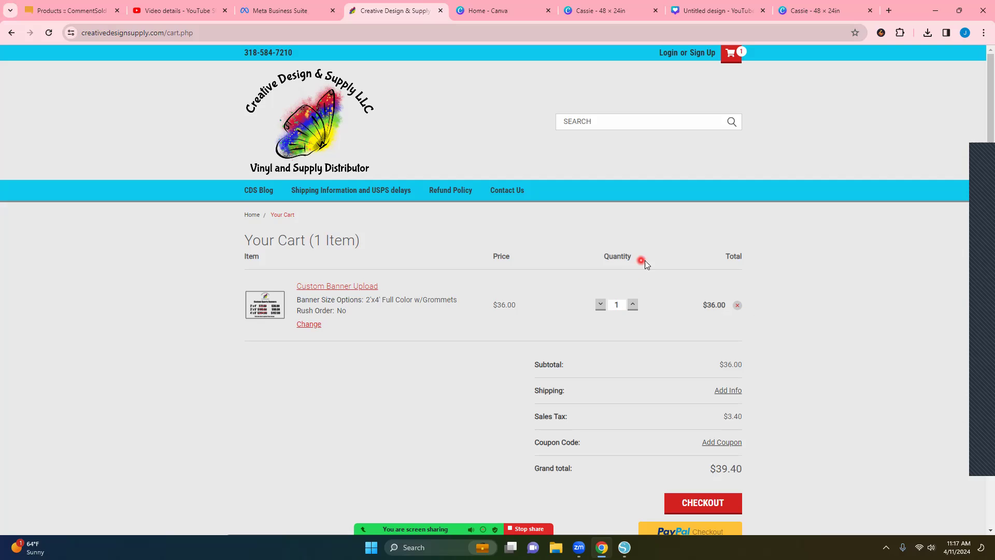
pyautogui.scroll(-2, 650, 290)
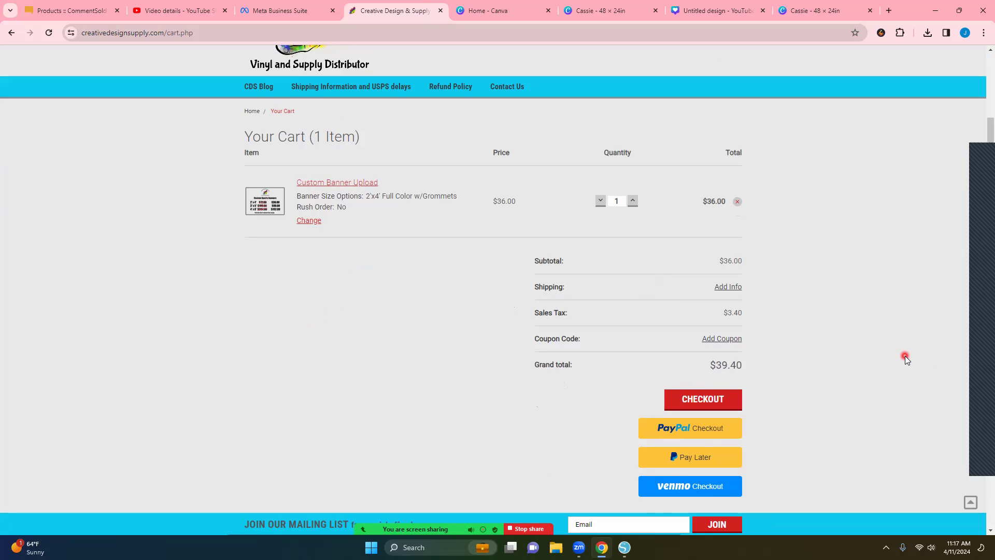
pyautogui.scroll(2, 855, 355)
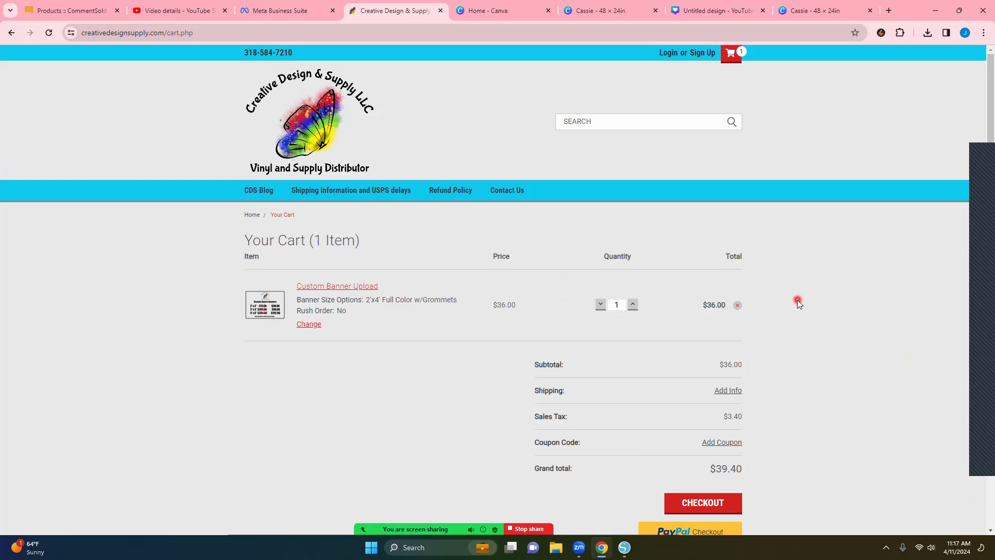